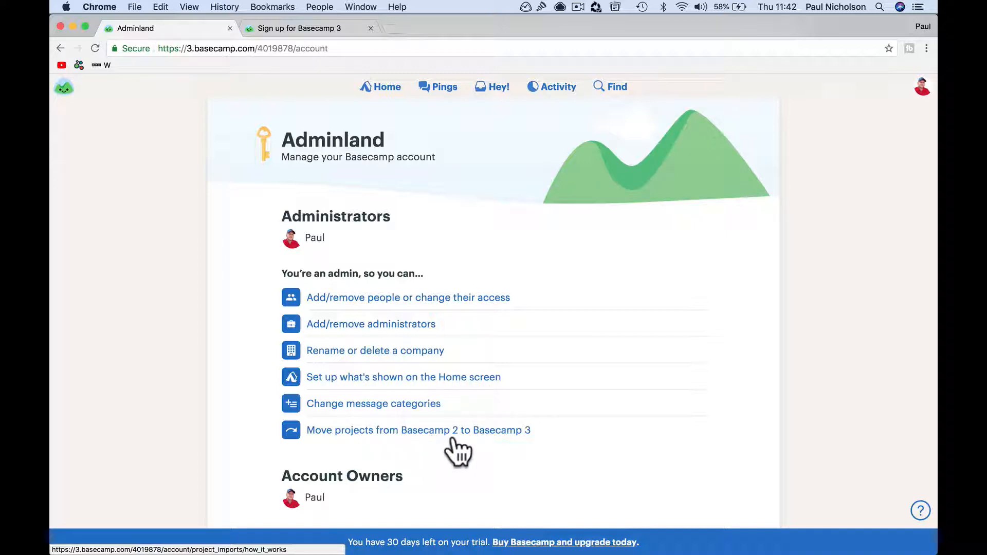
Step: Open the page listing everyone on the account
scroll(457, 451, "down", 5)
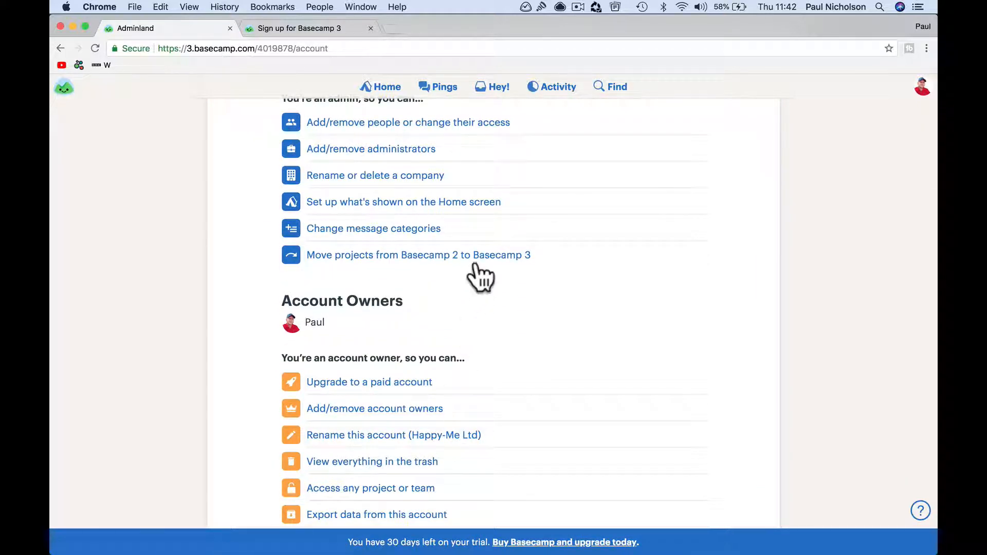
scroll(509, 280, "up", 5)
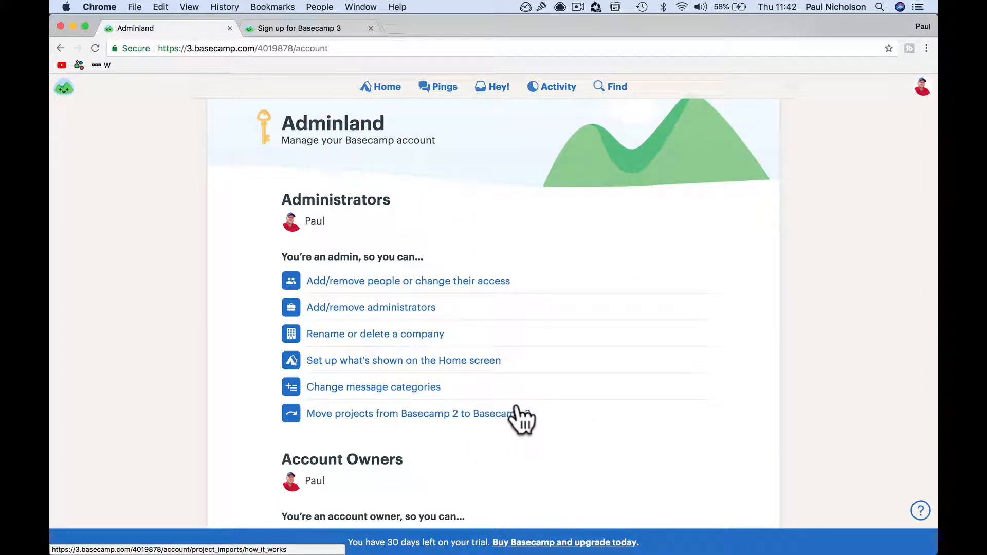
scroll(540, 357, "up", 1)
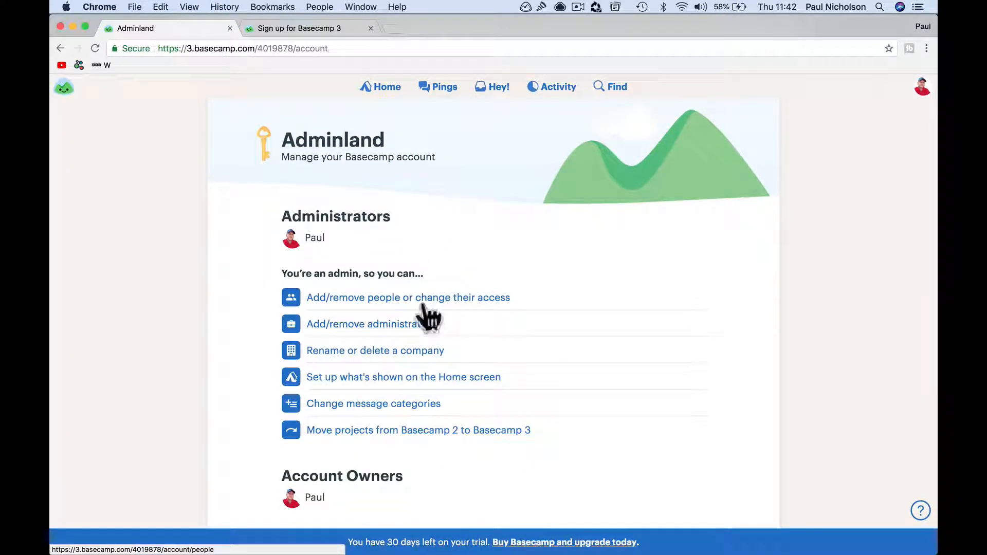
left_click(427, 302)
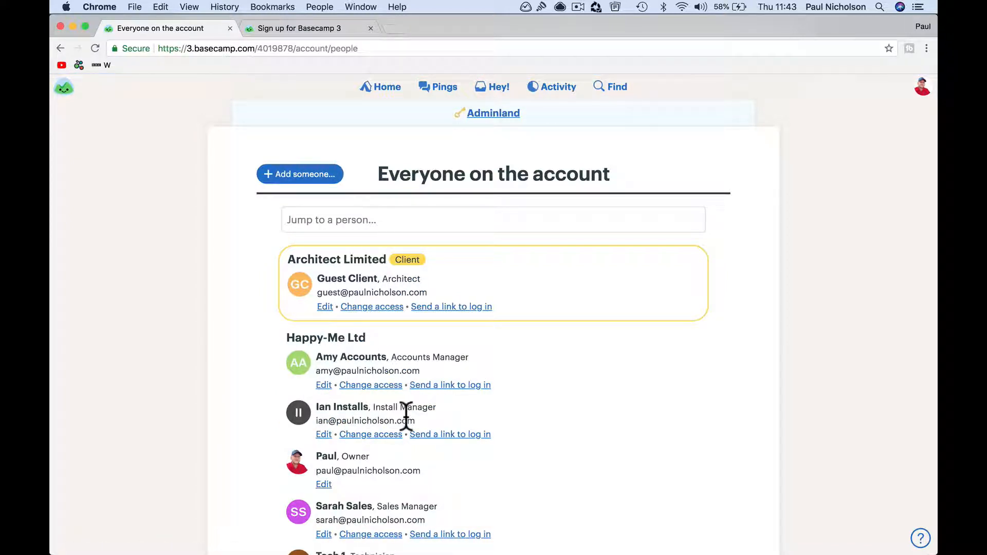
scroll(406, 416, "down", 5)
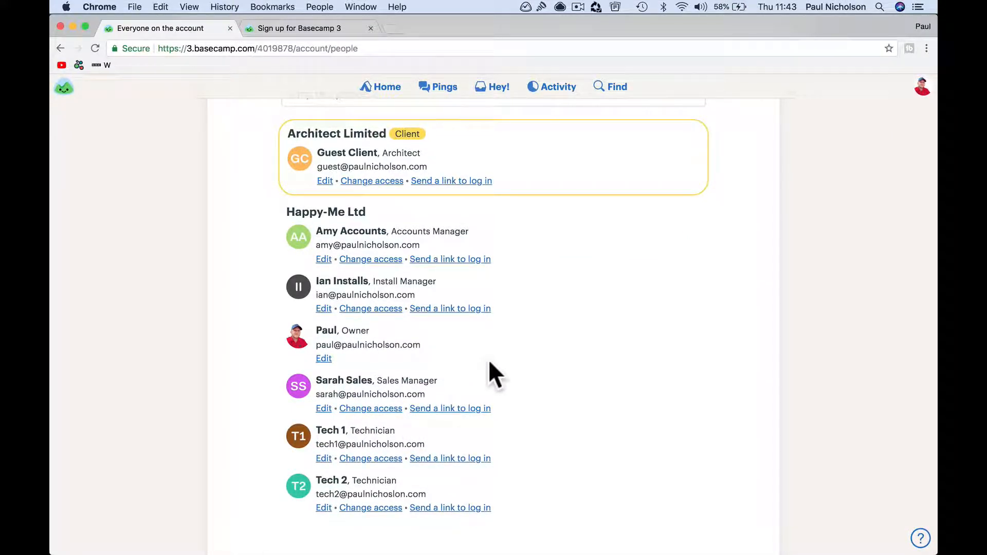
scroll(488, 359, "up", 5)
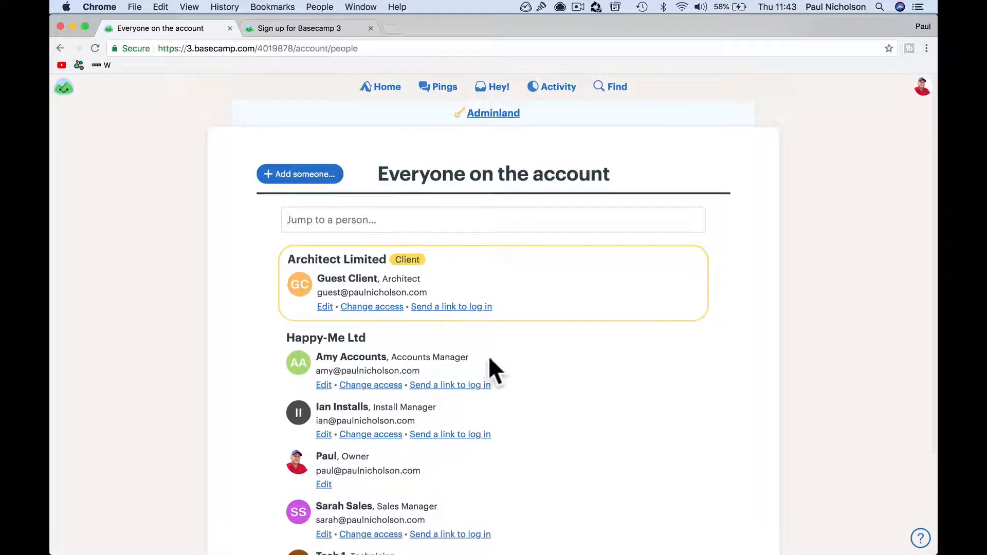
Step: Search 'Jump to a person...' for the new teammate's name, confirm they're absent, then clear it and open 'Add someone...'
left_click(416, 221)
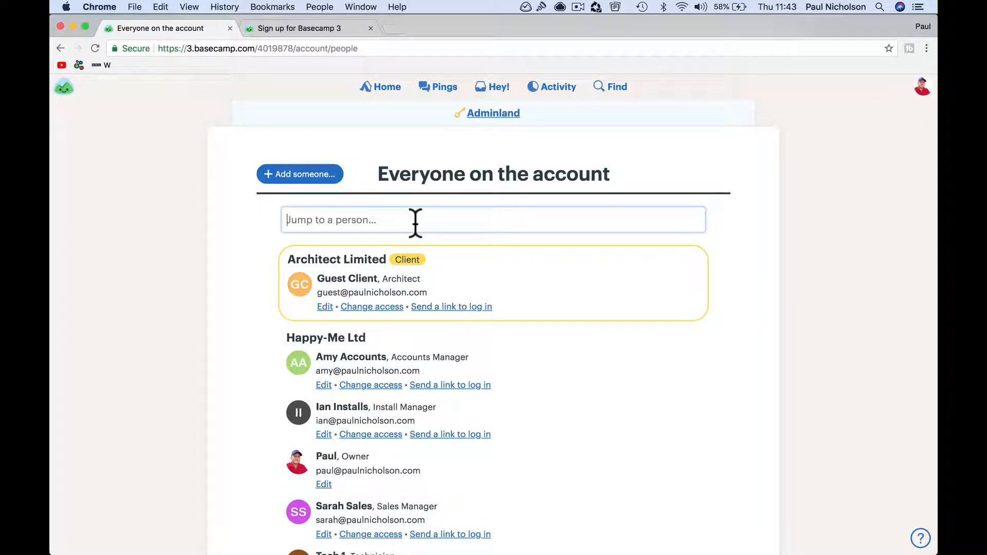
scroll(437, 252, "down", 5)
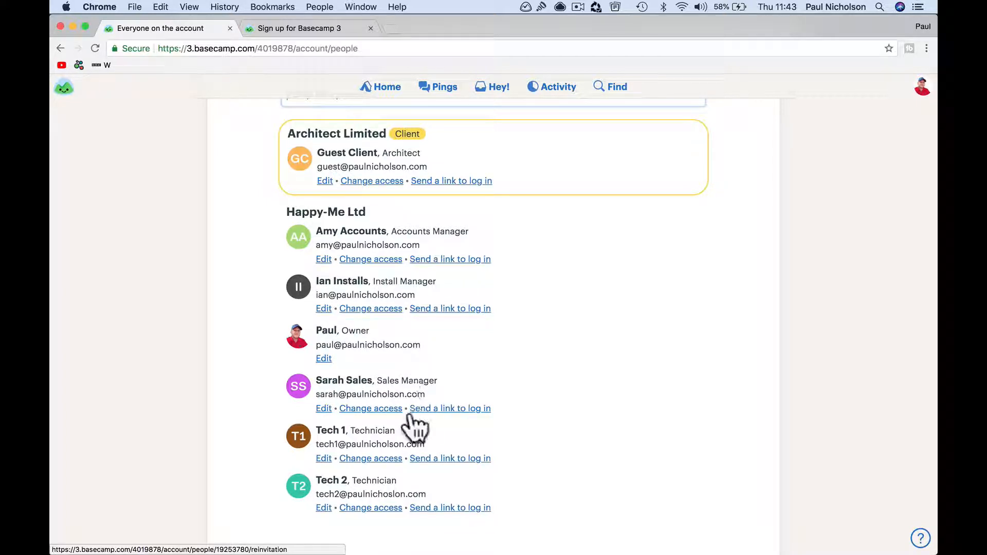
scroll(463, 325, "up", 5)
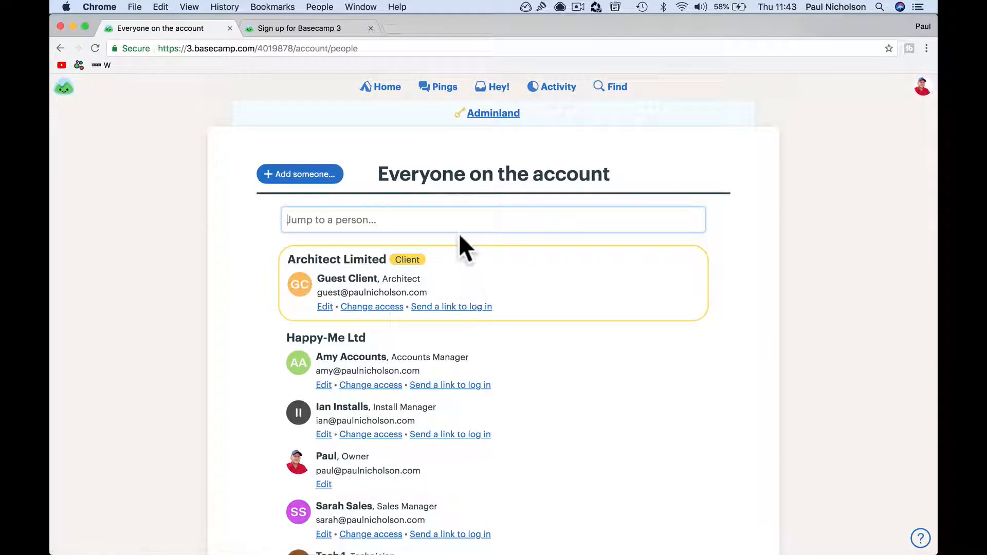
scroll(491, 315, "down", 3)
scroll(491, 315, "up", 1)
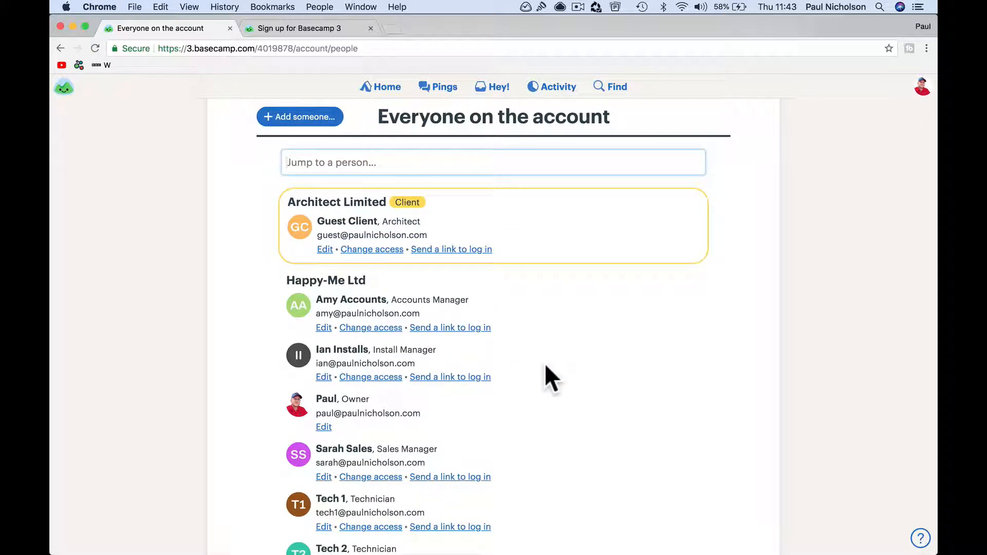
scroll(517, 282, "up", 3)
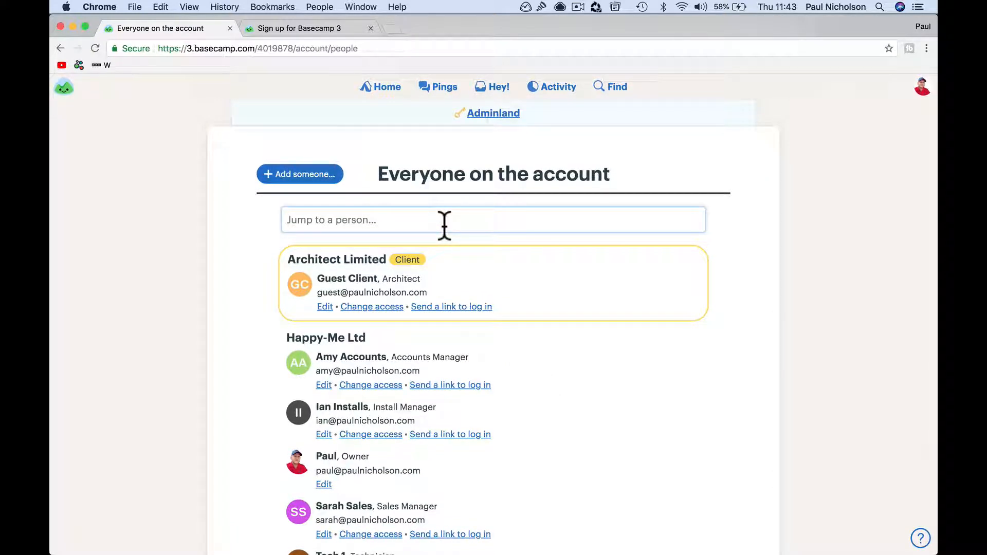
scroll(507, 298, "down", 1)
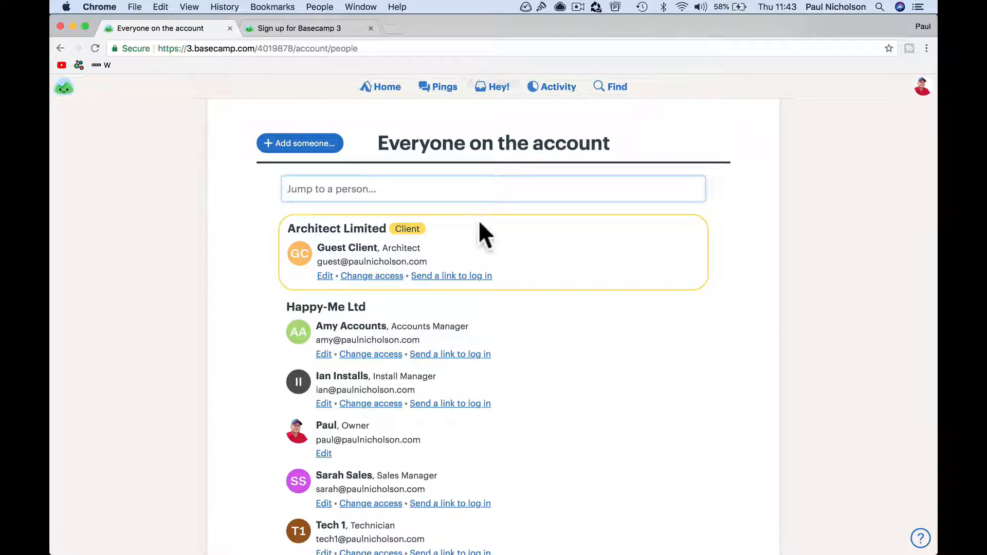
type("Simon ")
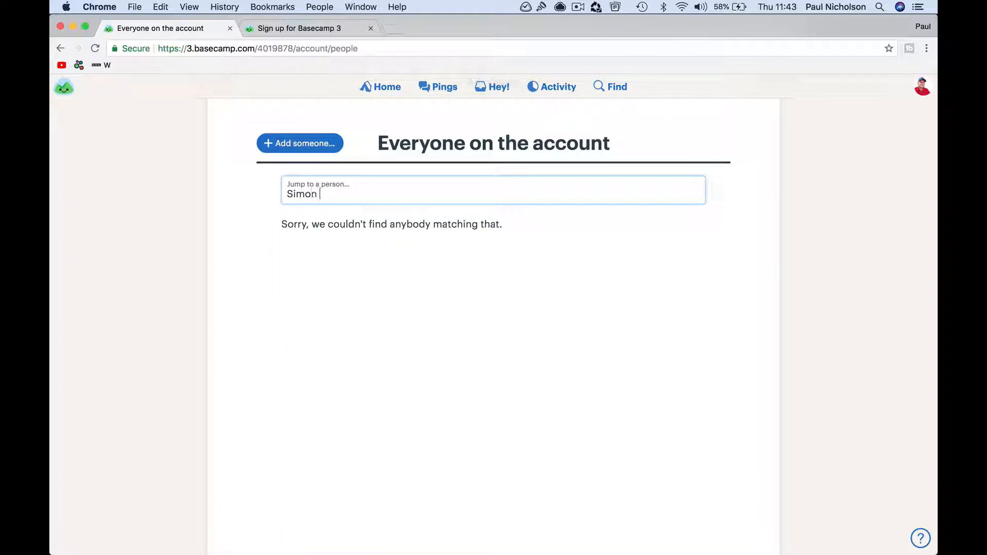
type("Stor")
key("BackSpace")
key("BackSpace")
key("BackSpace")
key("BackSpace")
key("BackSpace")
key("BackSpace")
key("BackSpace")
left_click(310, 149)
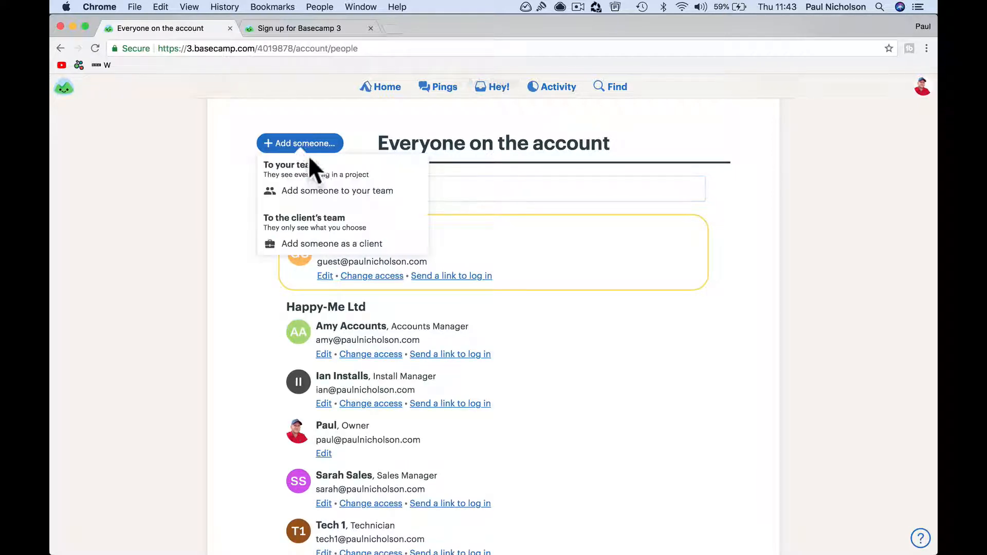
Step: Add a teammate with their full name, e-mail address and job title Stores Manager
left_click(324, 194)
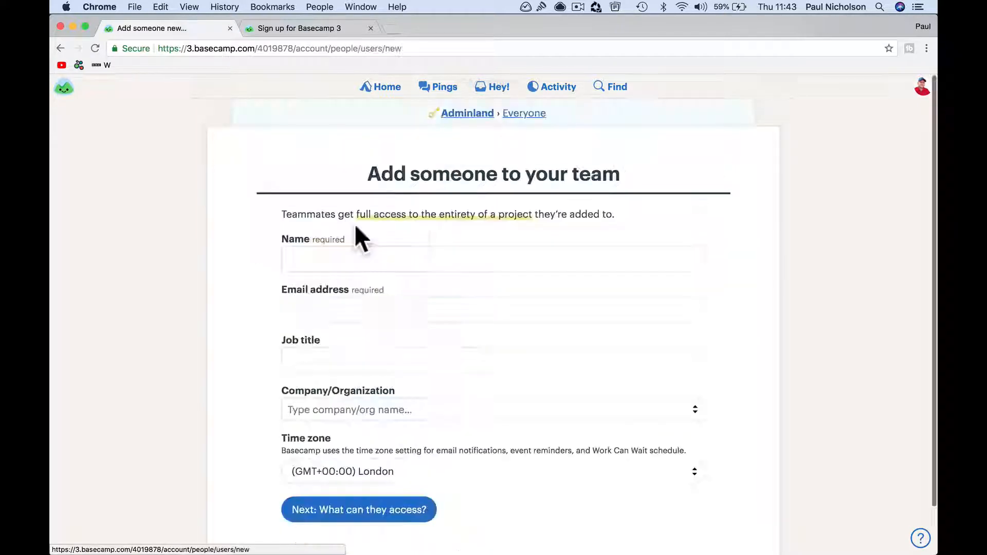
left_click(341, 261)
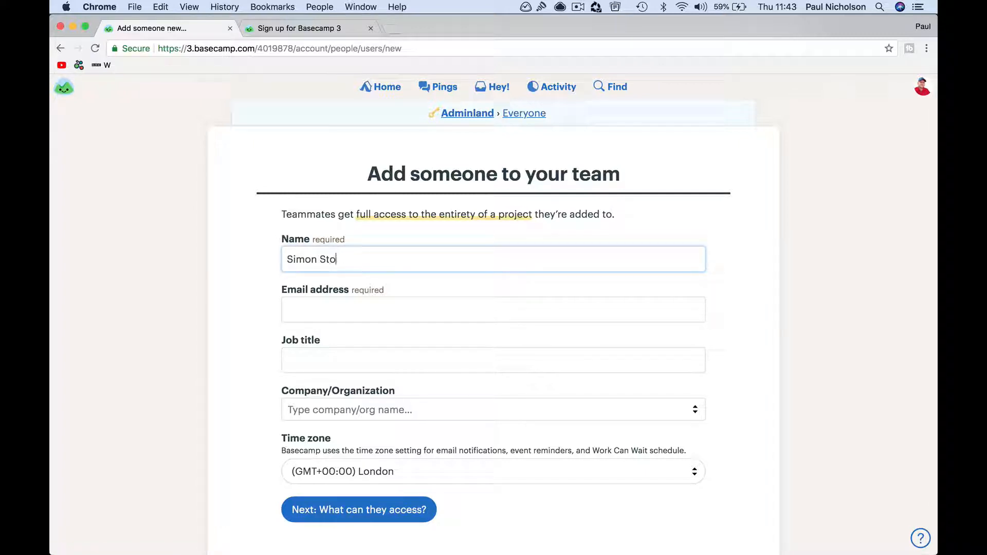
key("Tab")
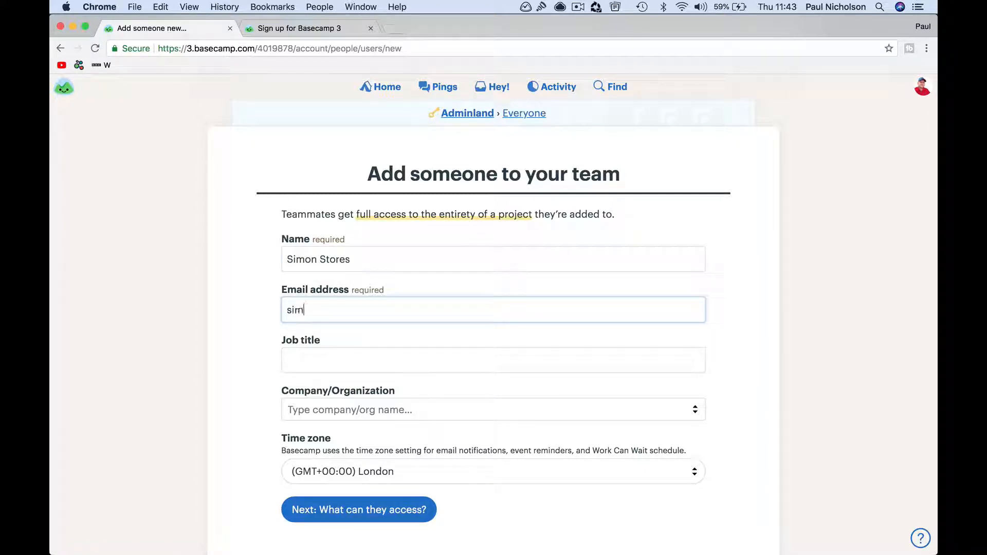
key("BackSpace")
key("BackSpace")
key("BackSpace")
key("BackSpace")
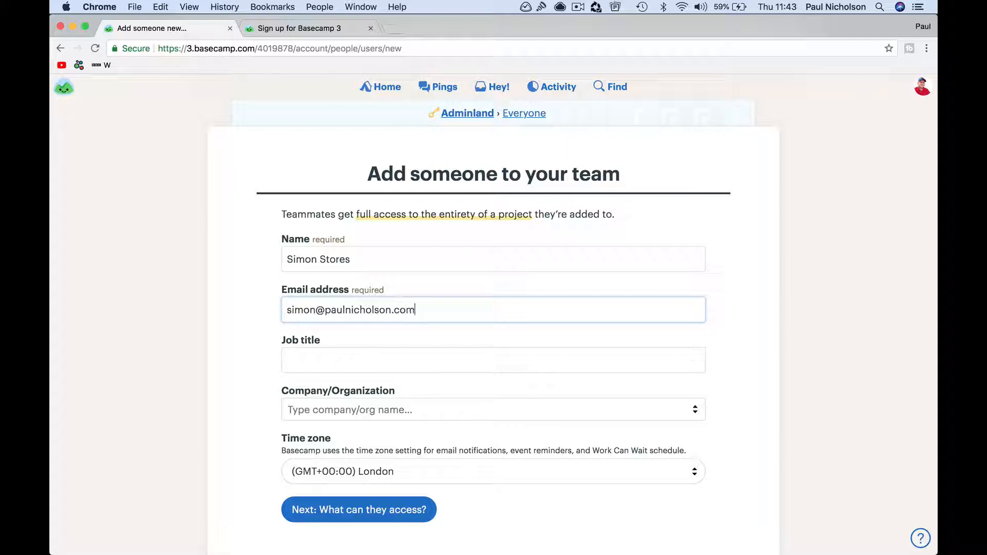
key("Tab")
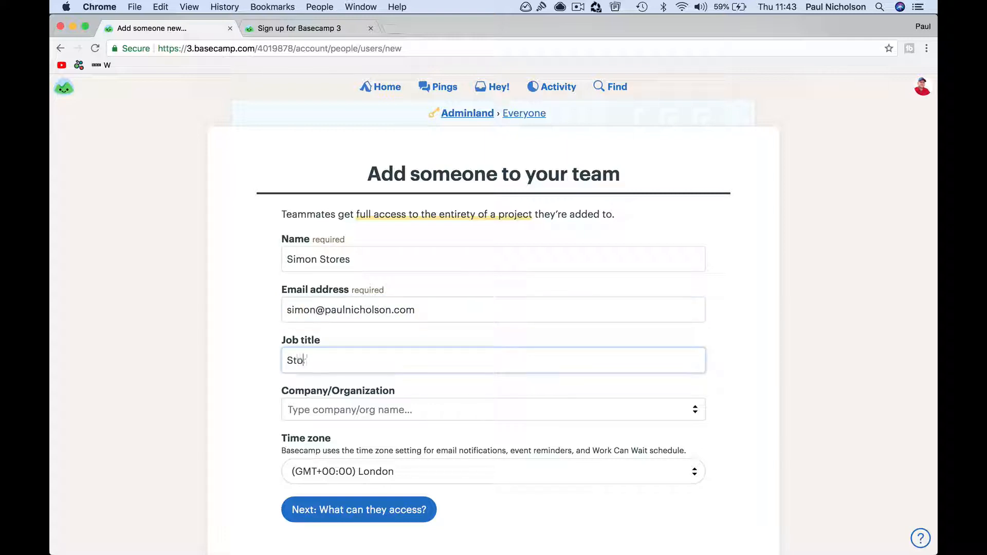
Step: Set the new teammate's company to Happy-Me Ltd
key("Tab")
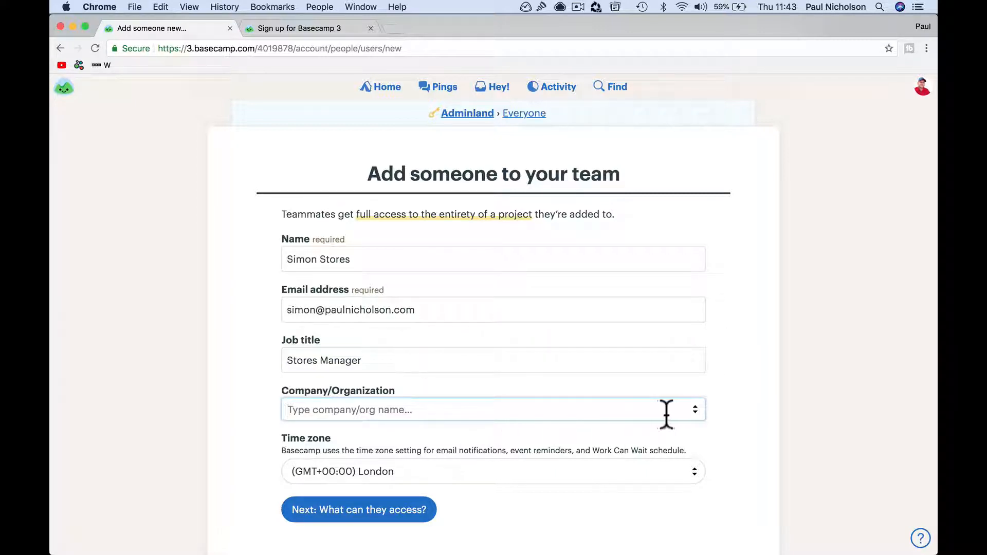
left_click(693, 412)
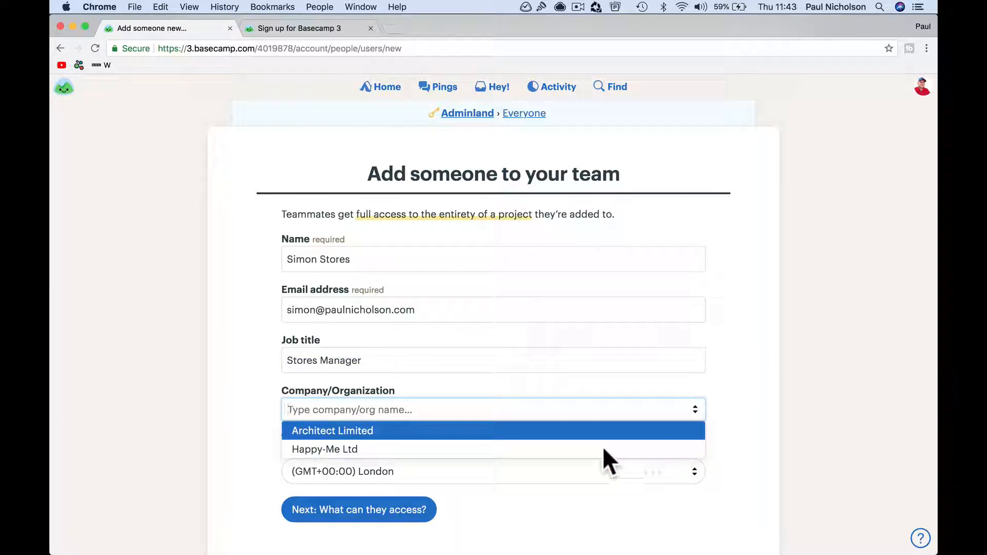
left_click(334, 449)
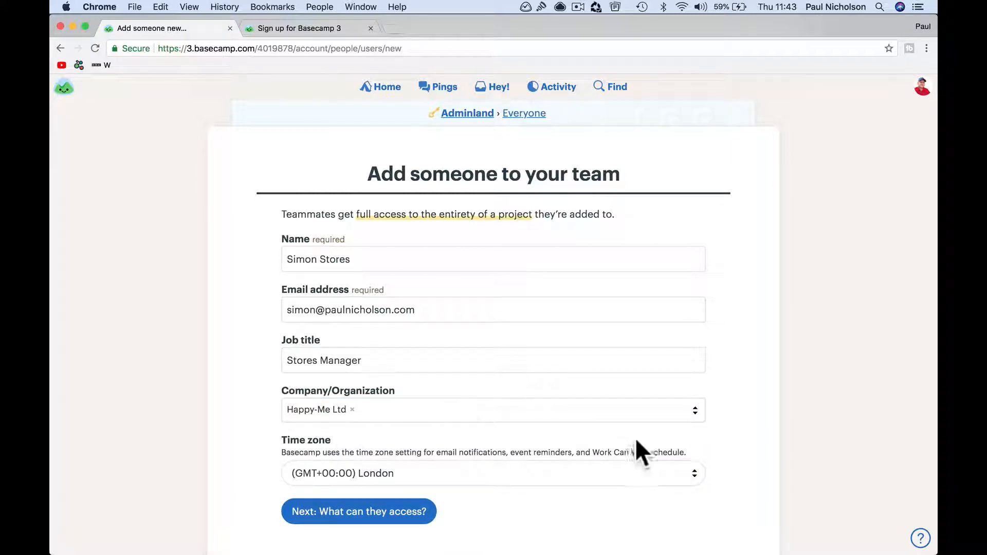
left_click(693, 409)
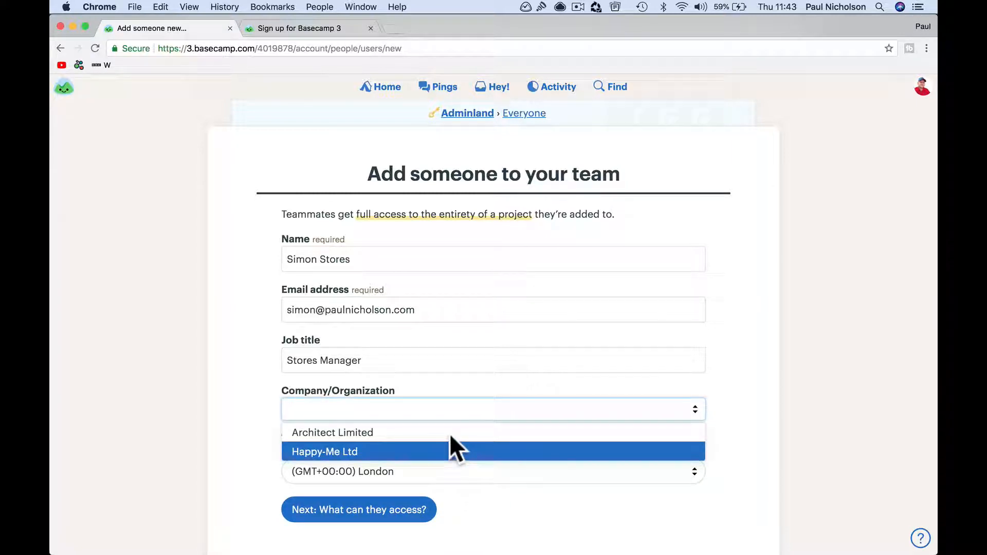
left_click(723, 397)
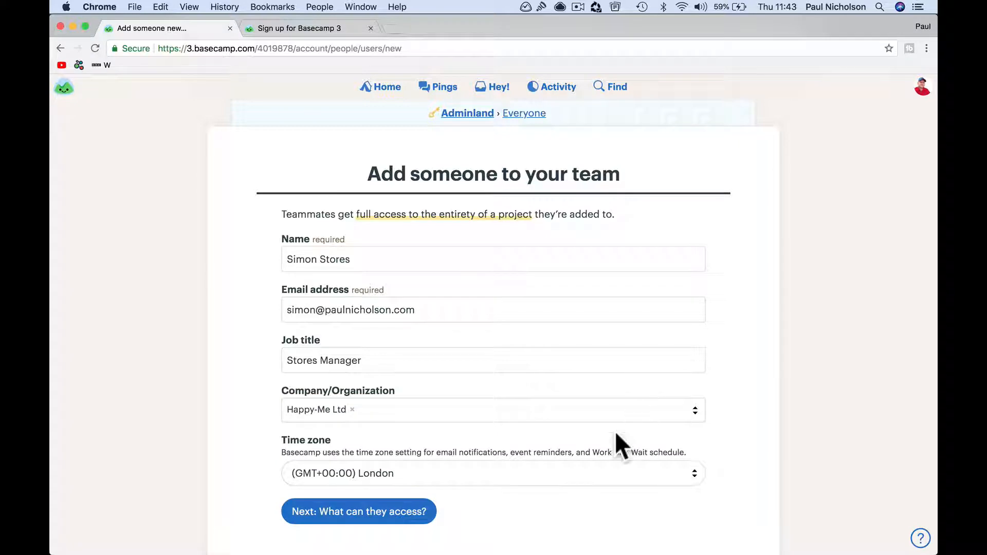
scroll(616, 434, "down", 2)
Step: Give the new member access to Happy-Me Ltd HQ and the Accounts, Installs and Sales teams
left_click(406, 472)
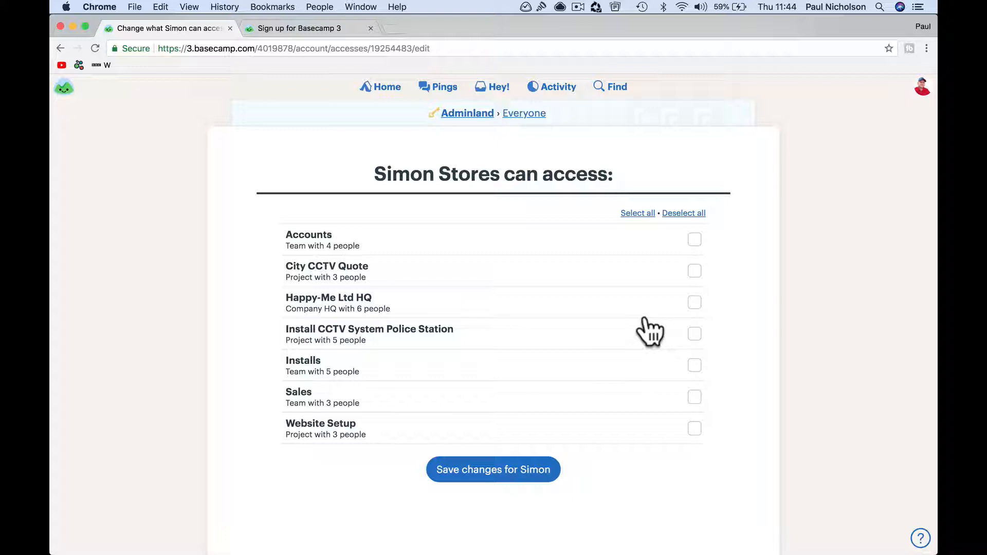
left_click(693, 302)
left_click(695, 240)
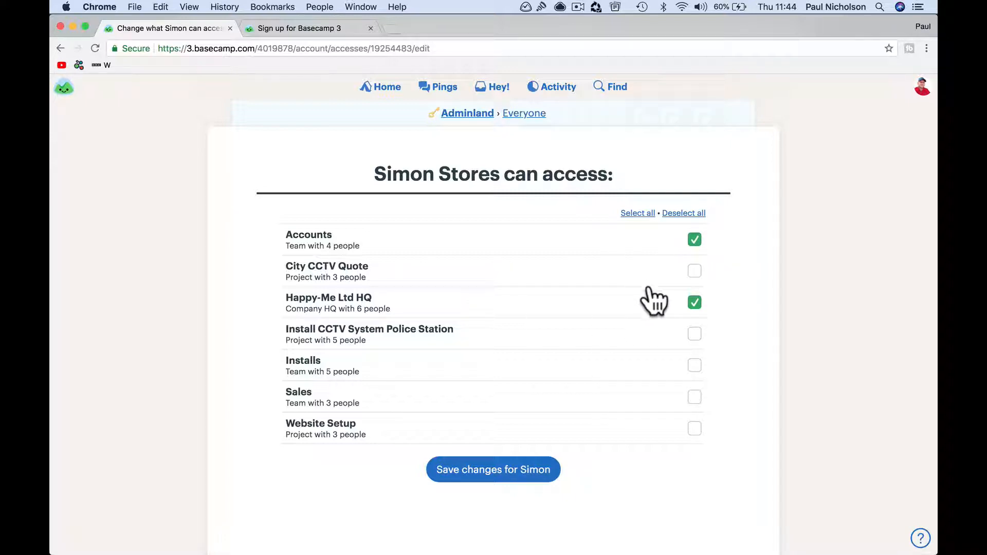
left_click(695, 365)
left_click(695, 398)
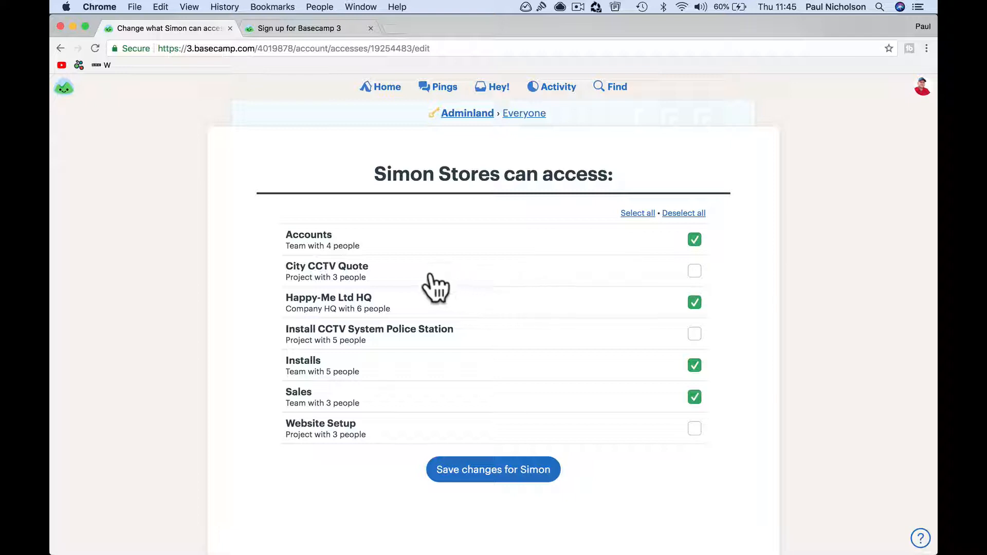
Step: Add City CCTV Quote and Install CCTV System Police Station access, then send the invitation
left_click(695, 278)
left_click(691, 335)
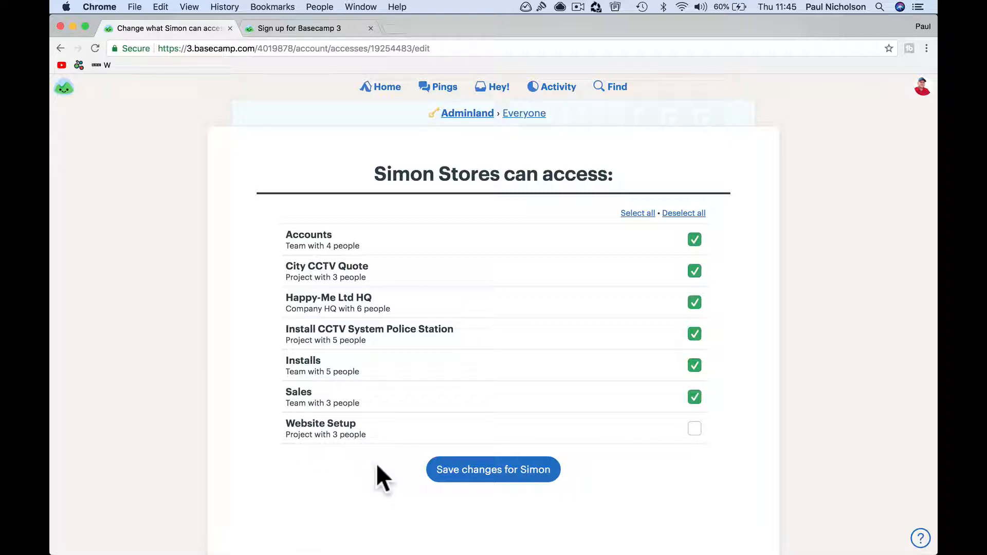
left_click(459, 471)
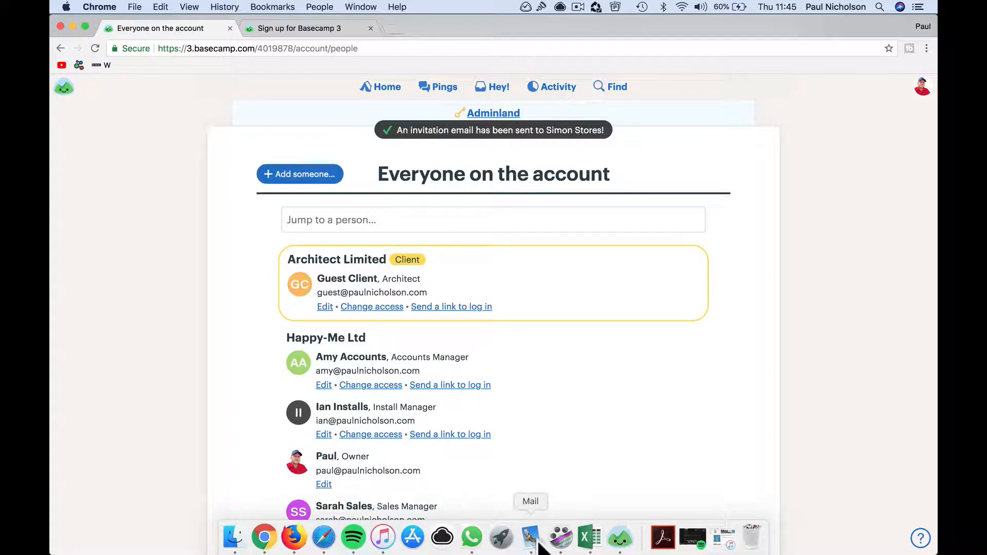
left_click(530, 546)
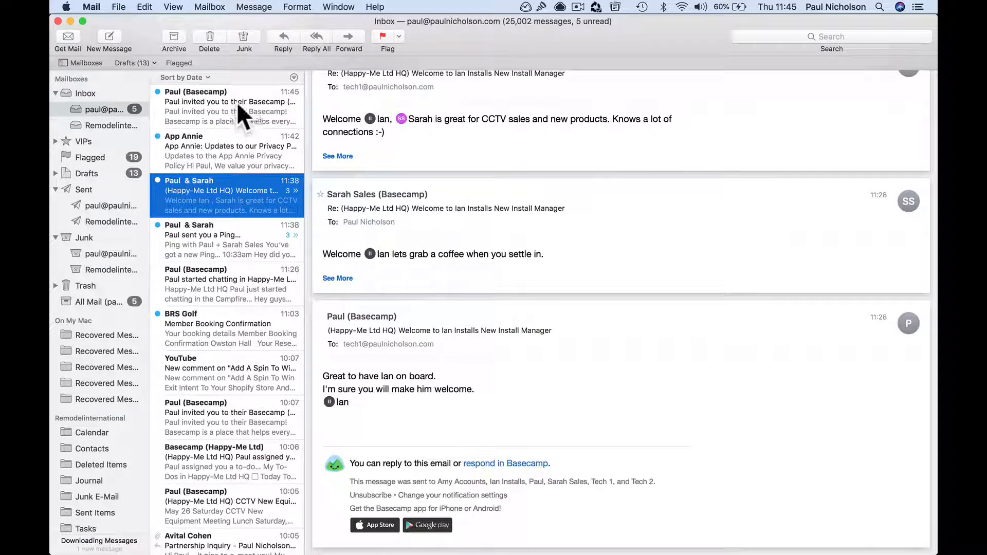
left_click(227, 114)
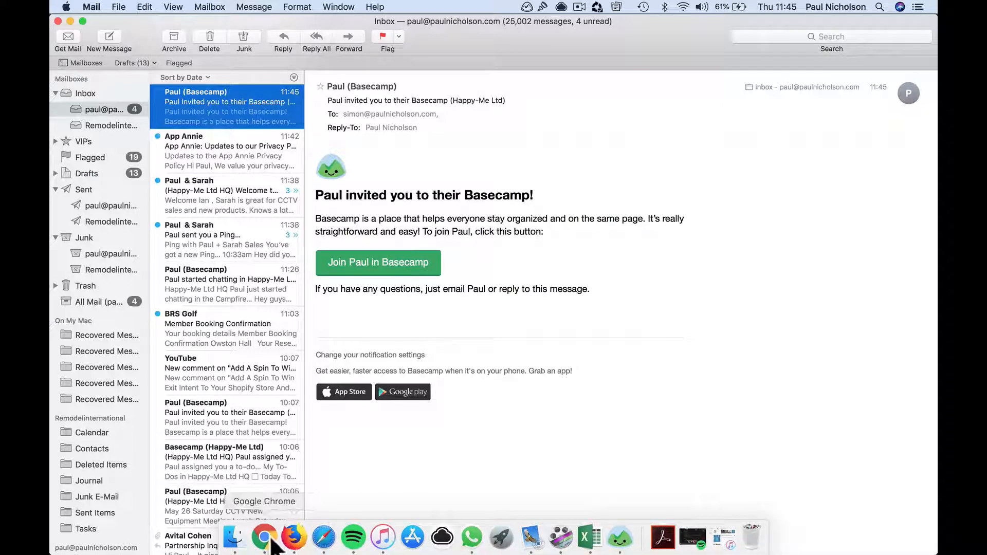
left_click(269, 542)
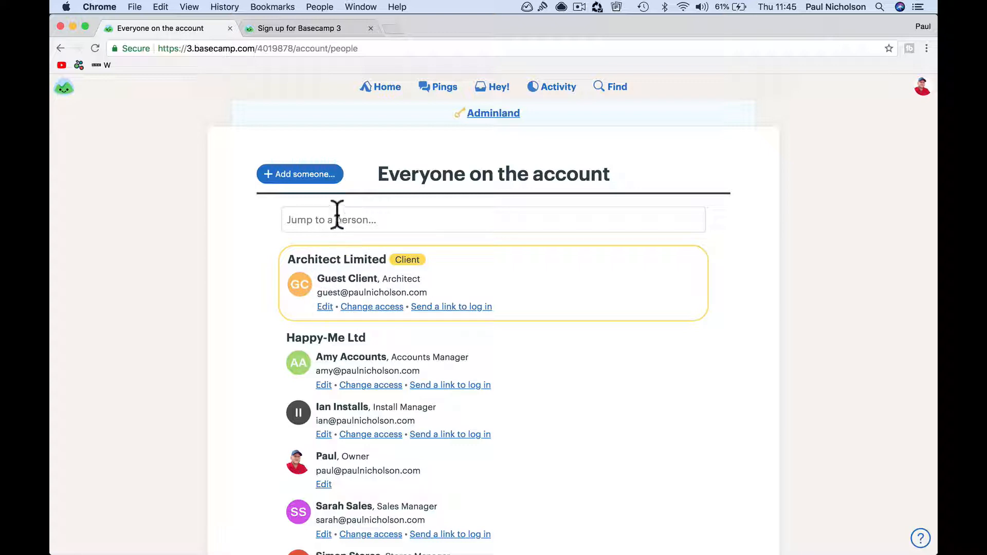
Step: Start adding a client and enter their name, e-mail and job title Project Manager
left_click(316, 175)
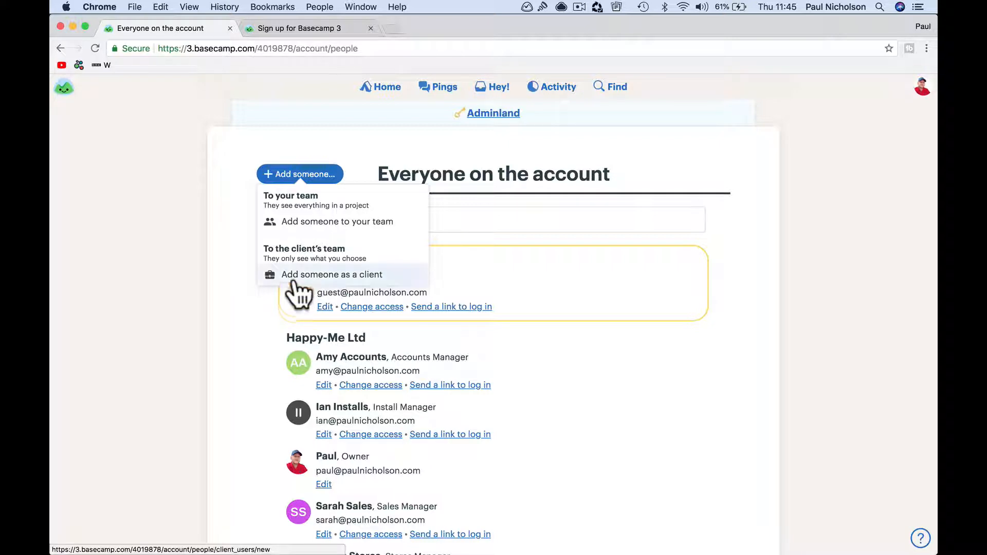
left_click(342, 276)
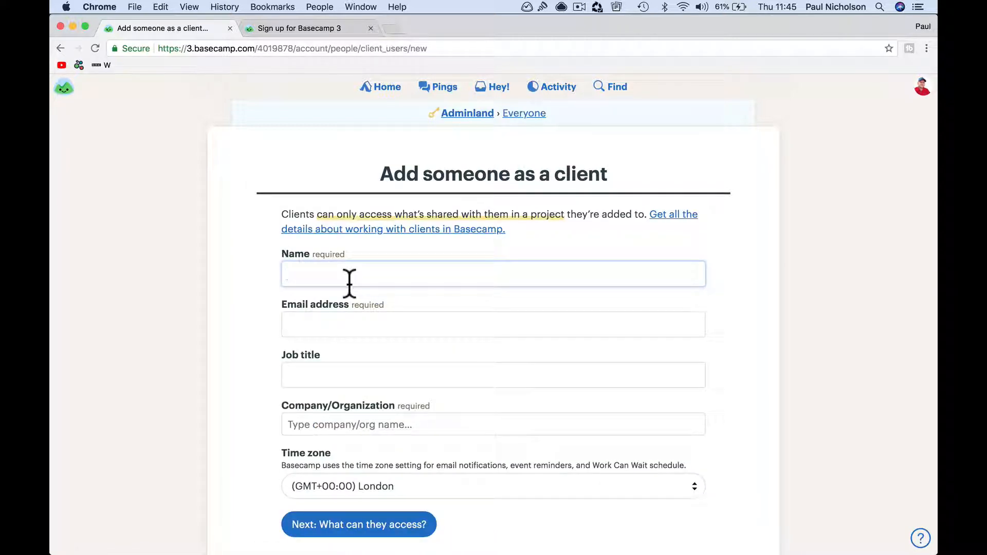
type("Peter Project Manager")
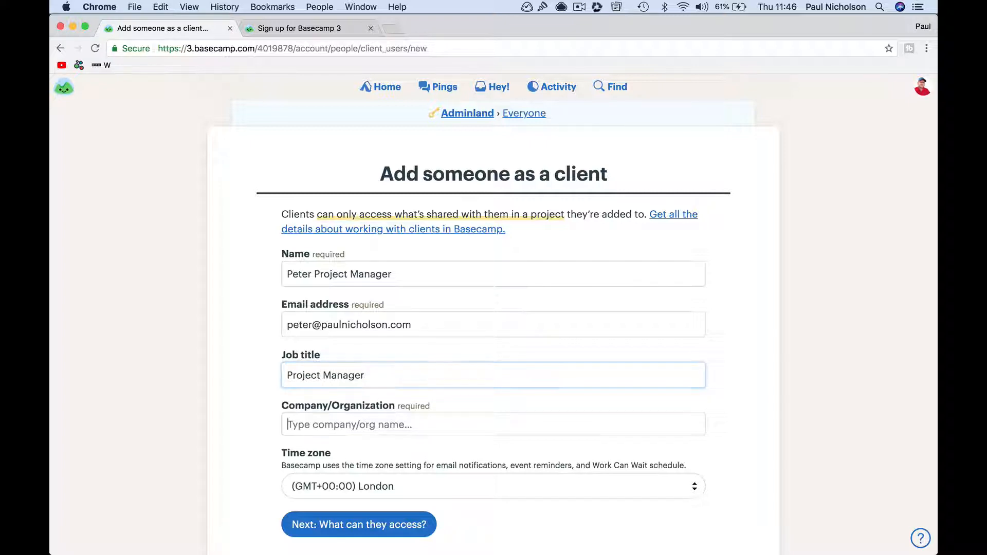
type("Project Management Ltd.")
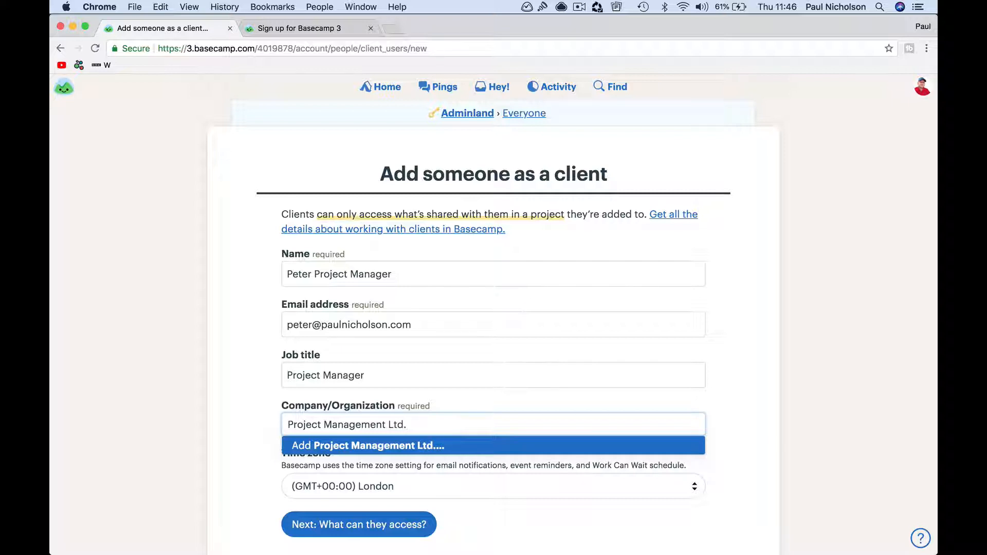
Step: Create the company Project Management Ltd. for the client and continue to access settings
left_click(366, 447)
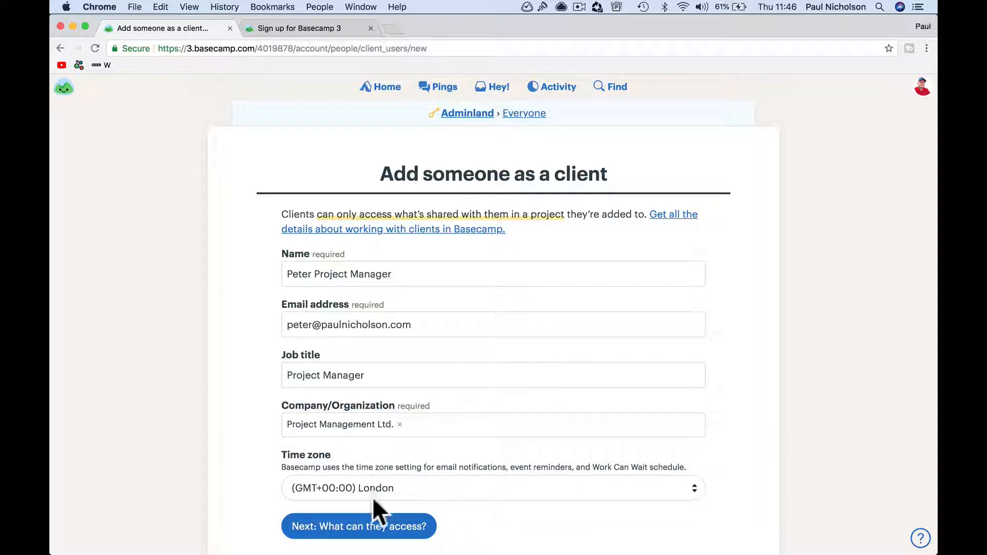
left_click(375, 534)
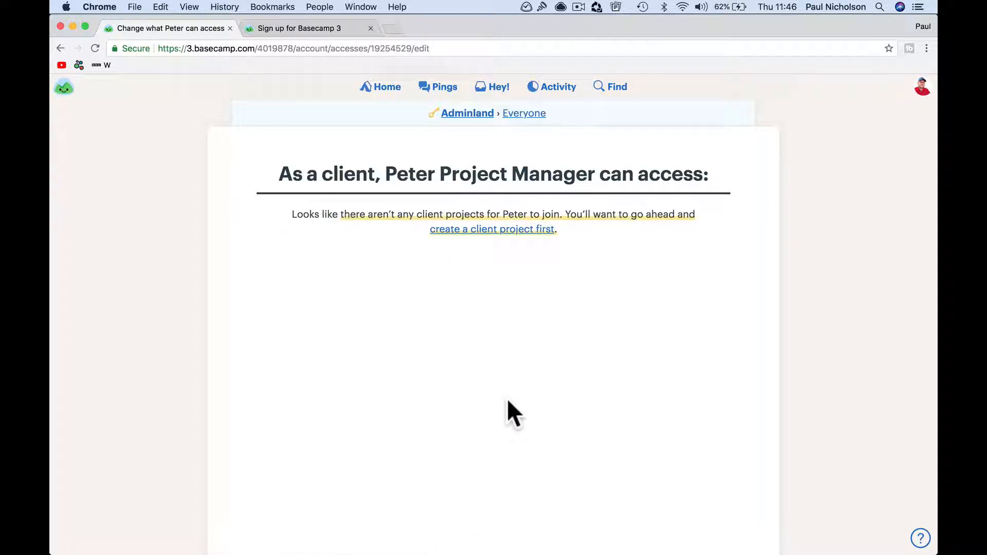
mouse_move(472, 539)
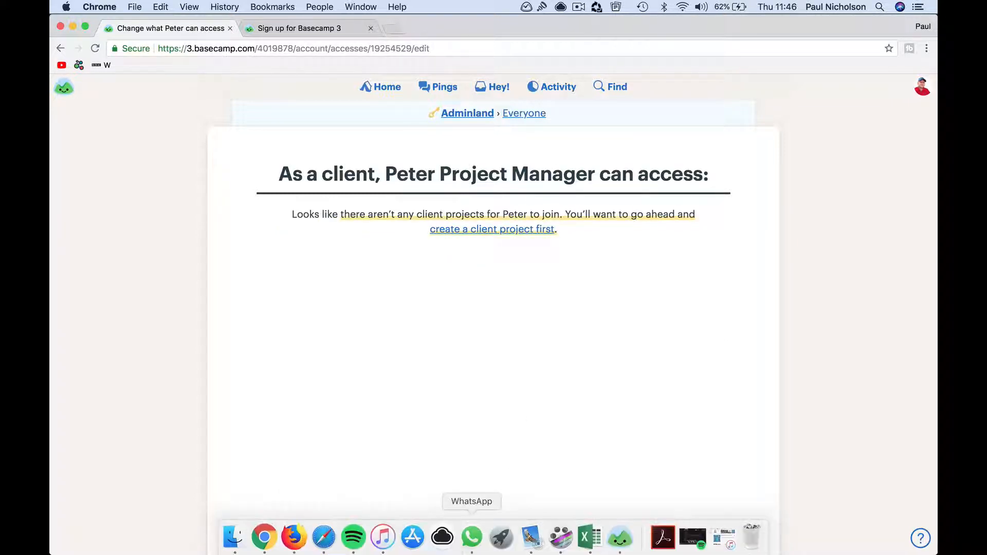
left_click(620, 537)
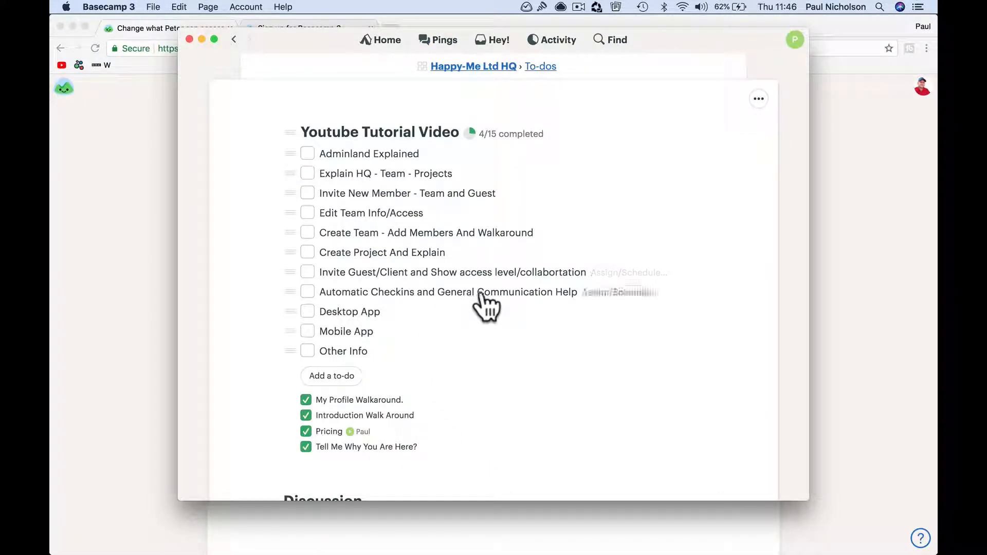
Step: Check the Mail inbox showing the Basecamp invitation e-mail, then return to Basecamp in Chrome
mouse_move(470, 540)
left_click(531, 540)
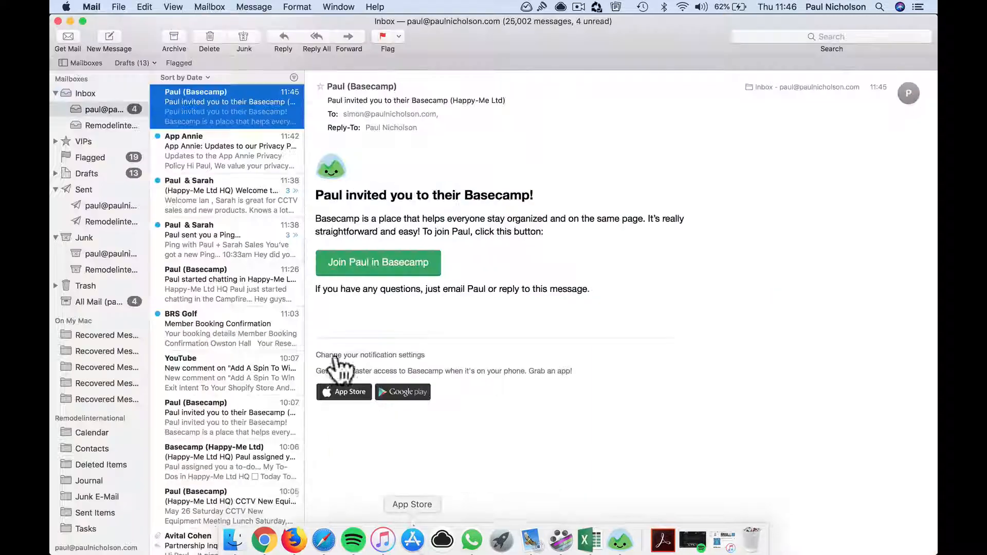
scroll(236, 246, "up", 2)
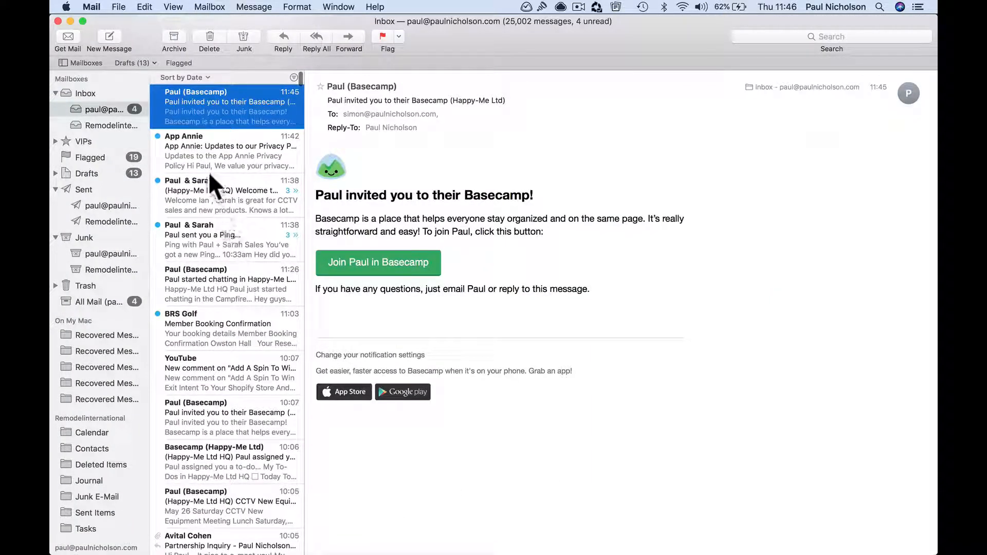
left_click(112, 125)
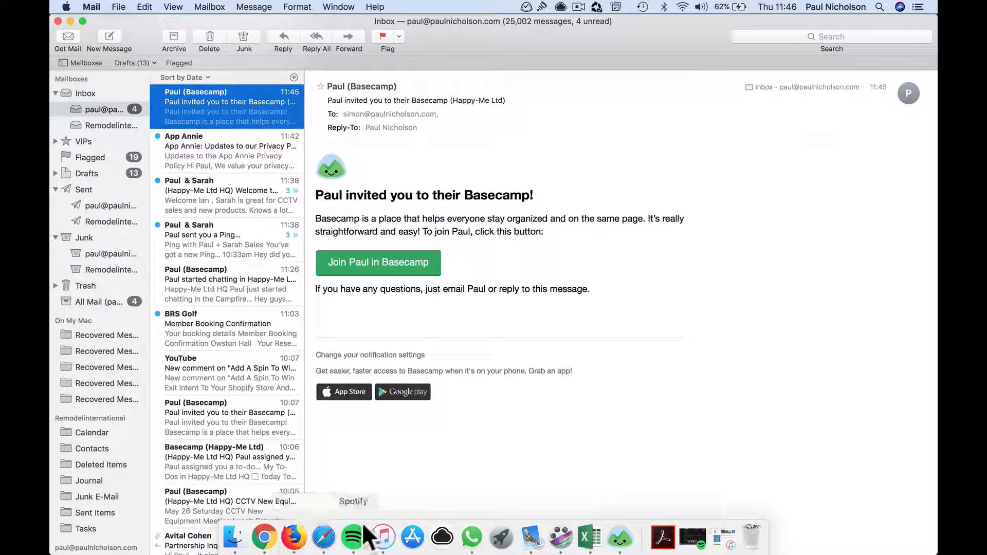
left_click(265, 540)
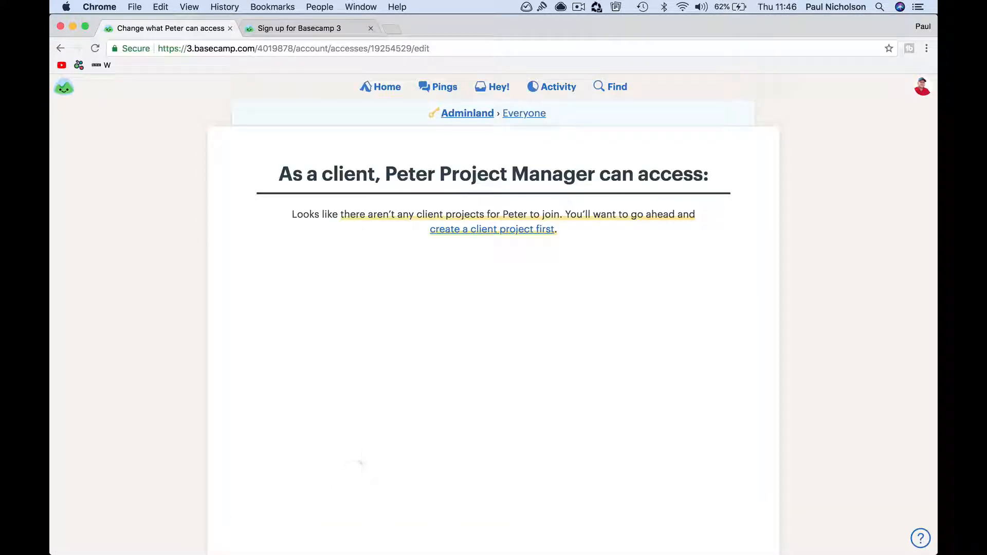
Step: Through Adminland's Rename or delete a company page, rename Project Management Ltd. to Project Solutions Ltd
mouse_move(590, 548)
left_click(383, 87)
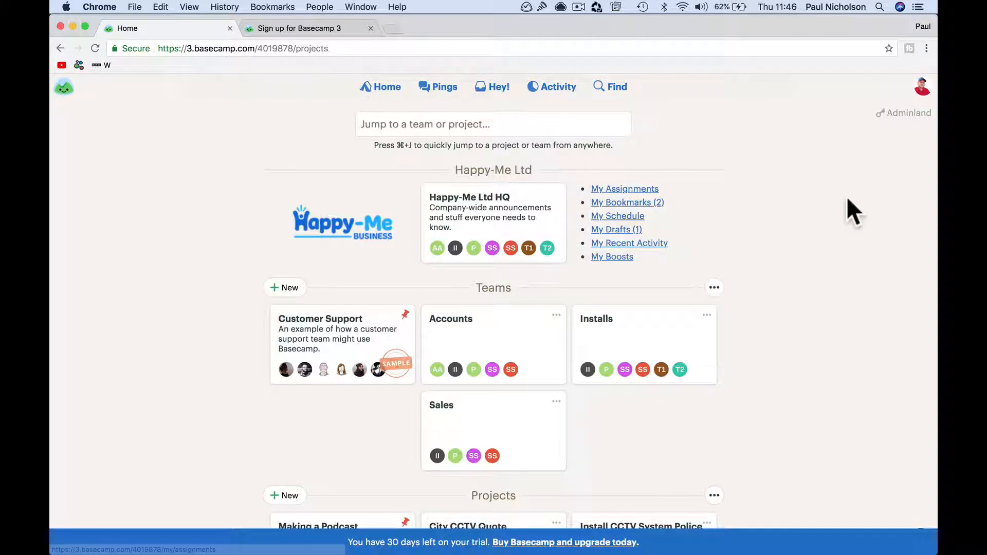
left_click(895, 114)
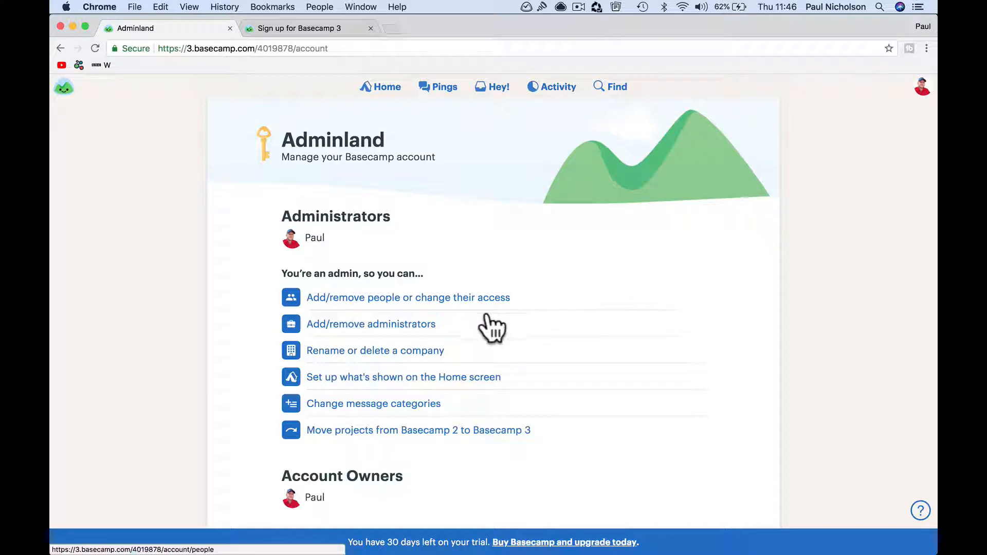
left_click(418, 360)
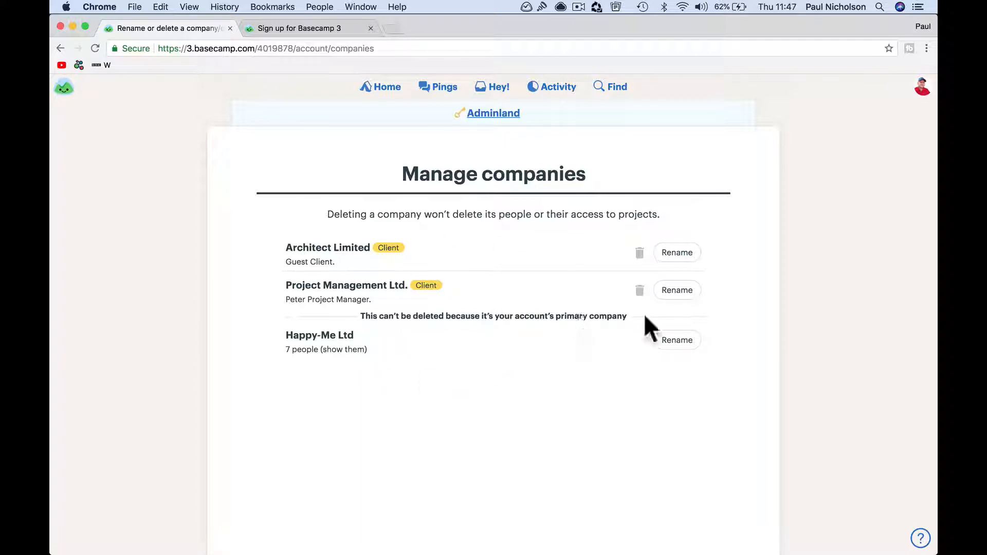
left_click(677, 290)
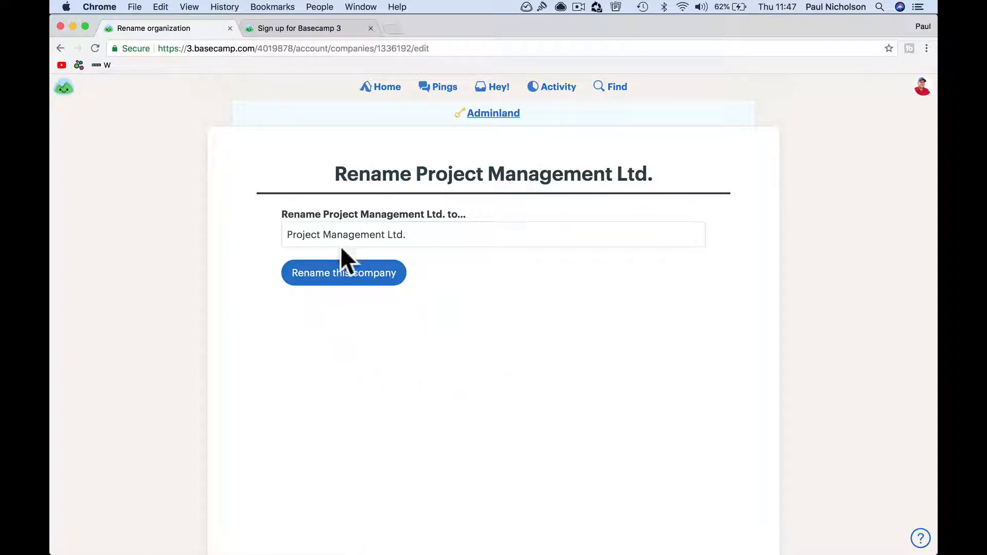
left_click_drag(324, 235, 384, 235)
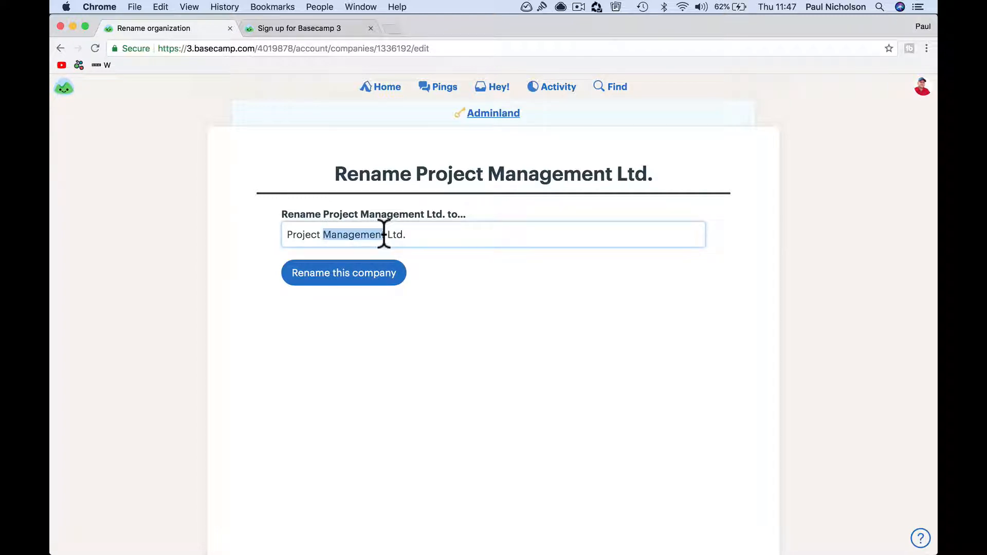
type("Solutions")
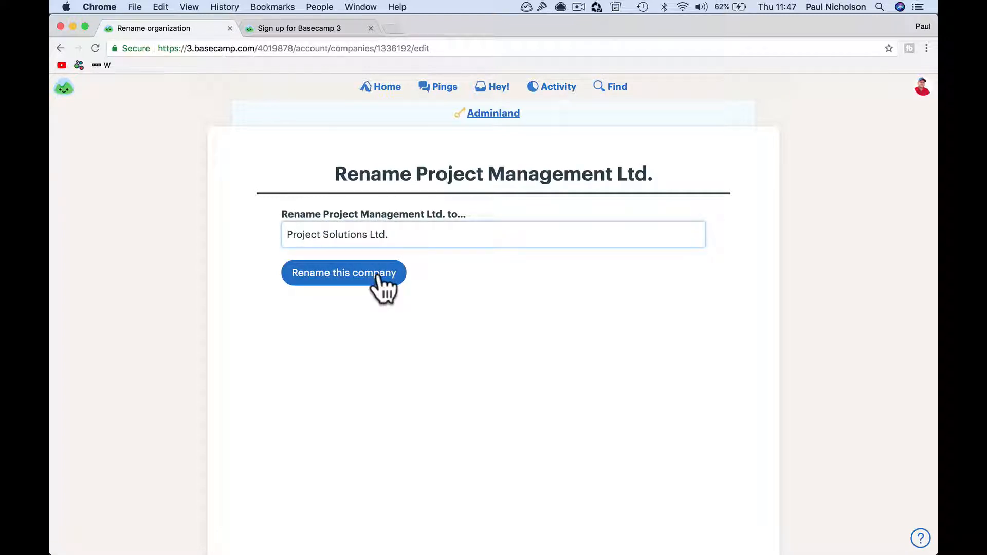
left_click(376, 277)
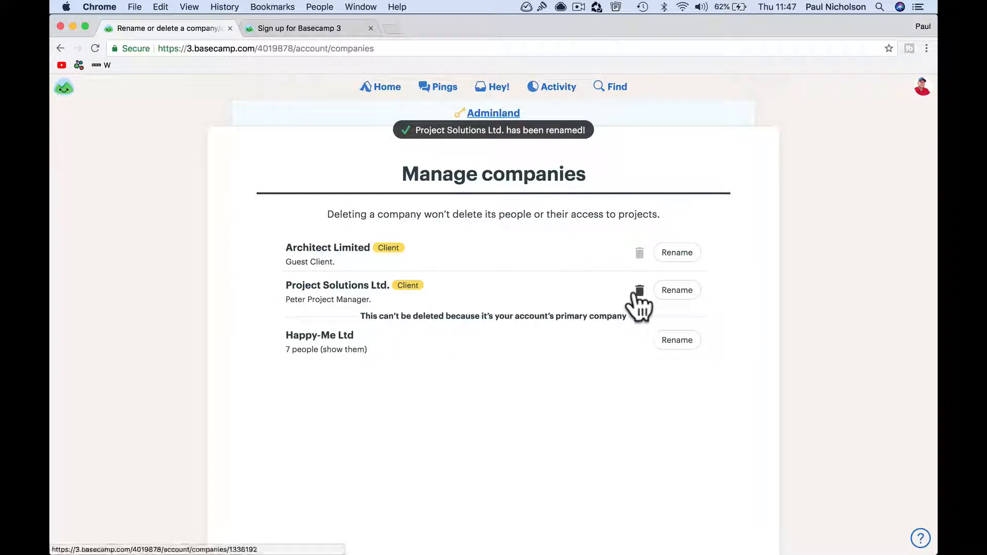
left_click(385, 88)
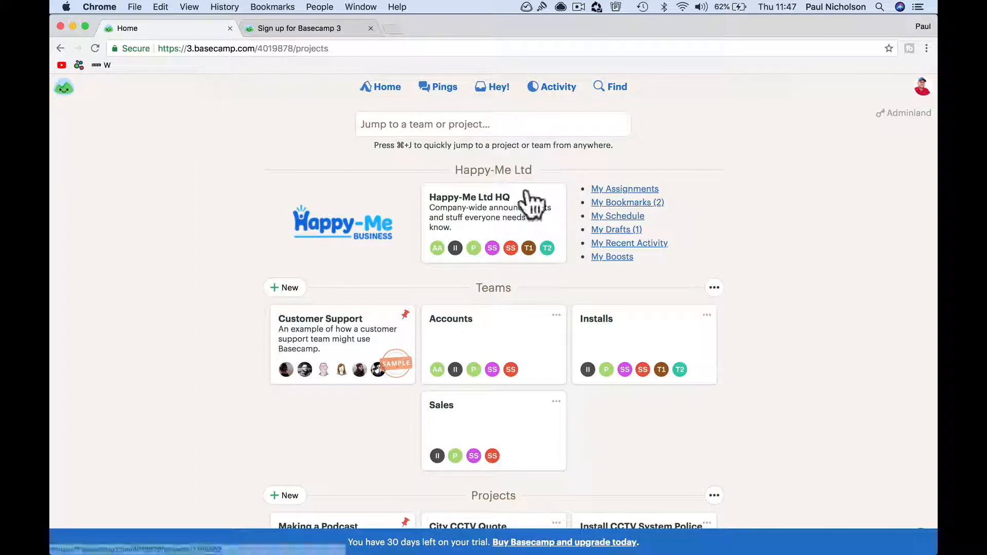
Step: Review the account's default message categories in Adminland
left_click(904, 115)
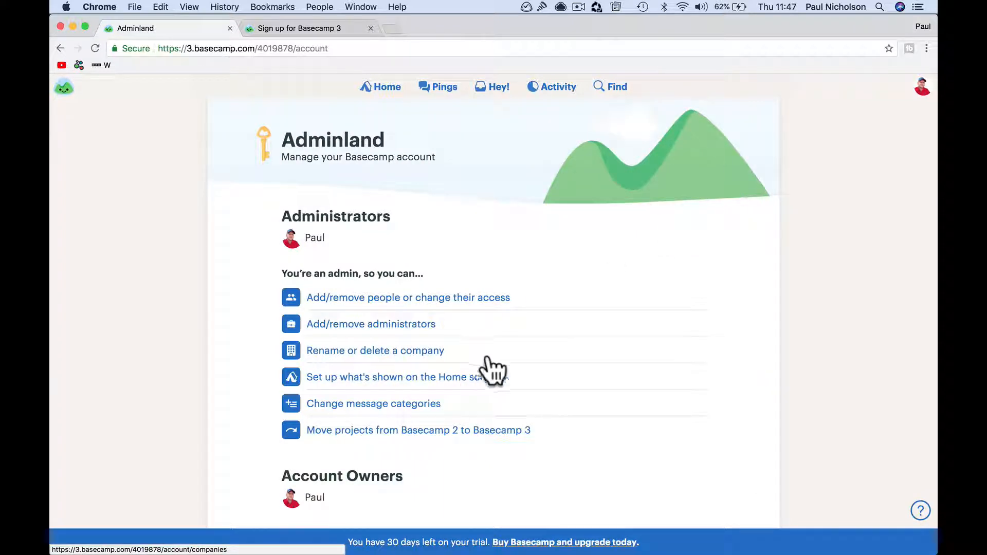
left_click(421, 408)
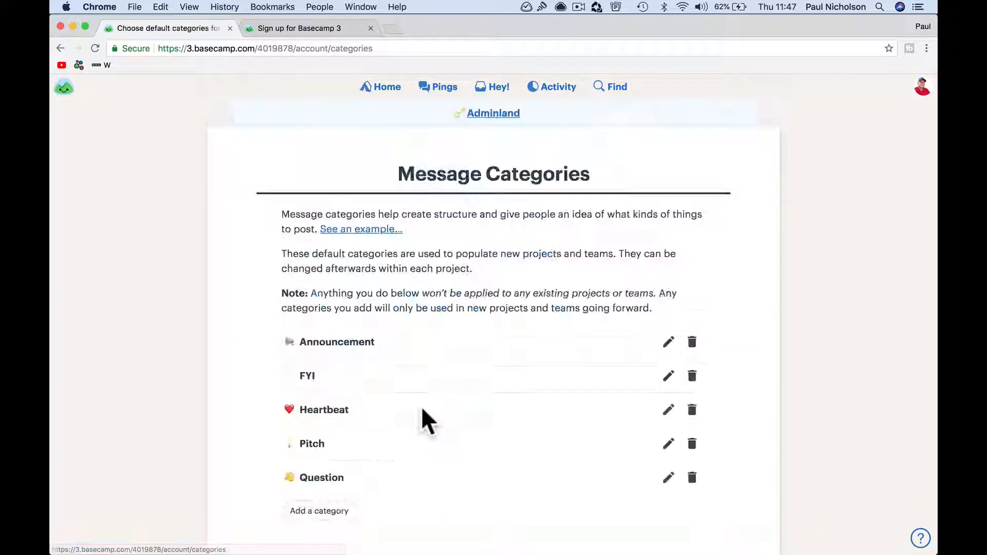
scroll(458, 423, "down", 2)
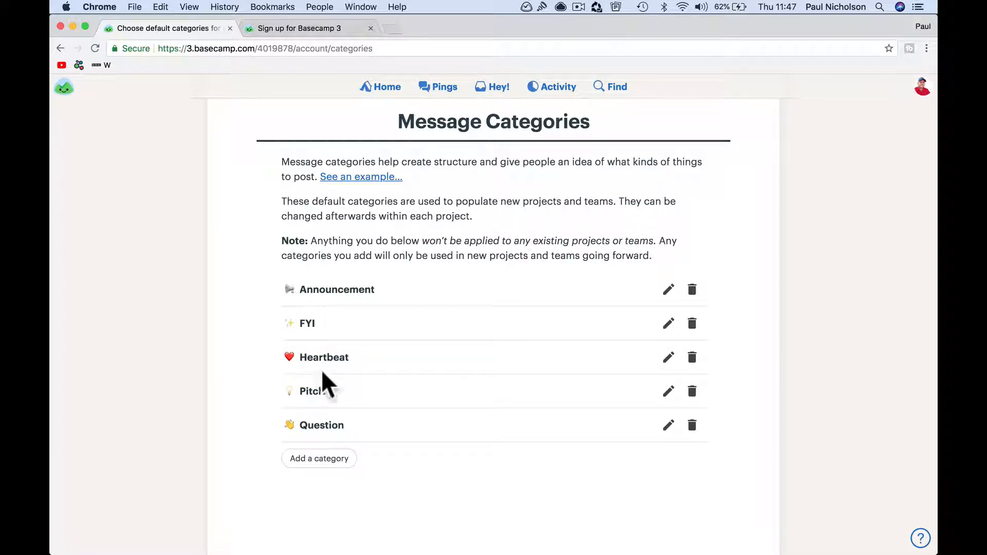
left_click(388, 93)
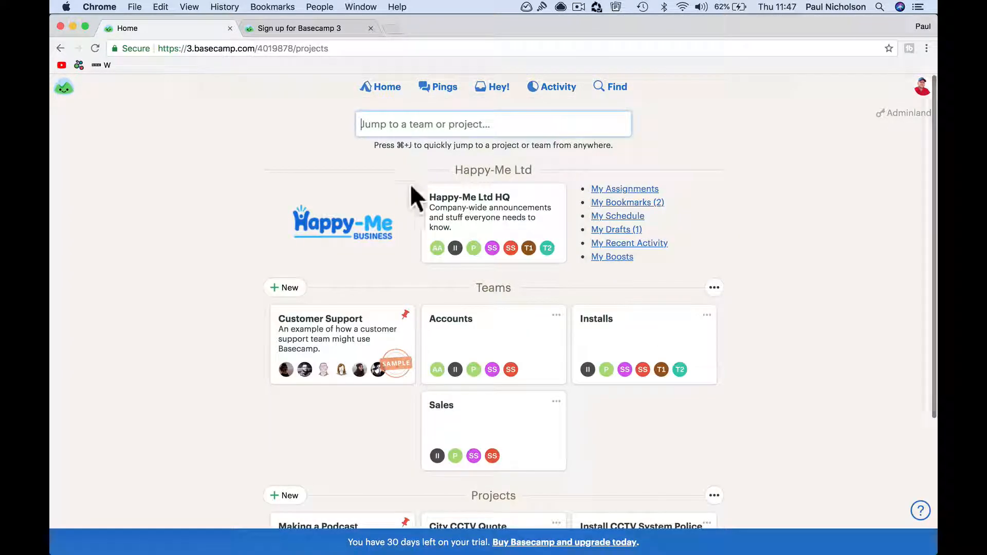
Step: Open the Happy-Me Ltd HQ Message Board and start a new message
left_click(497, 212)
left_click(342, 233)
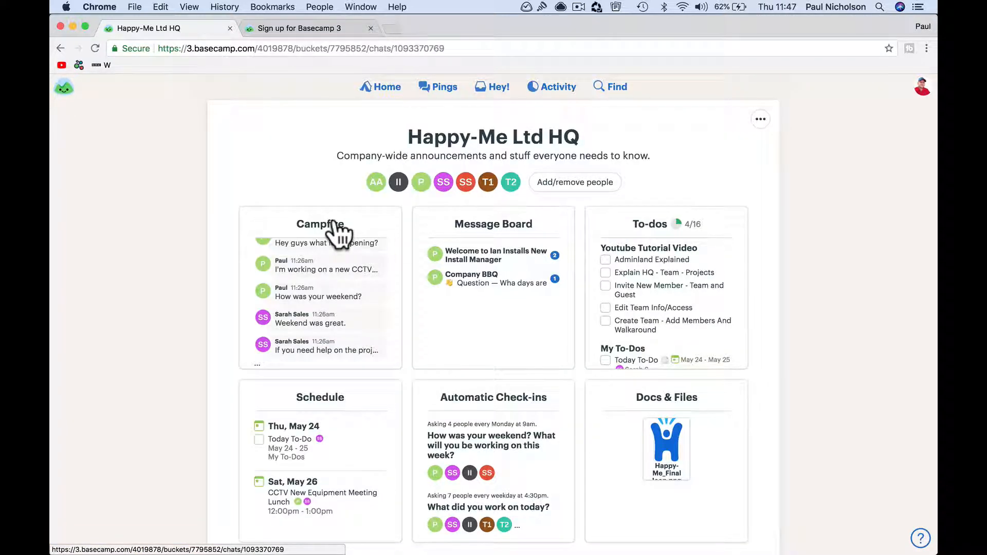
left_click(379, 89)
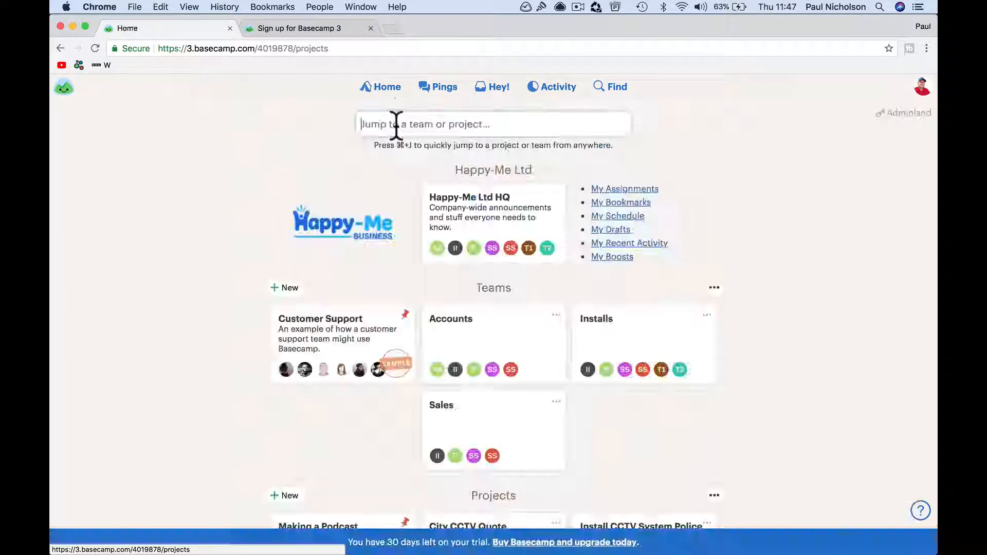
left_click(466, 218)
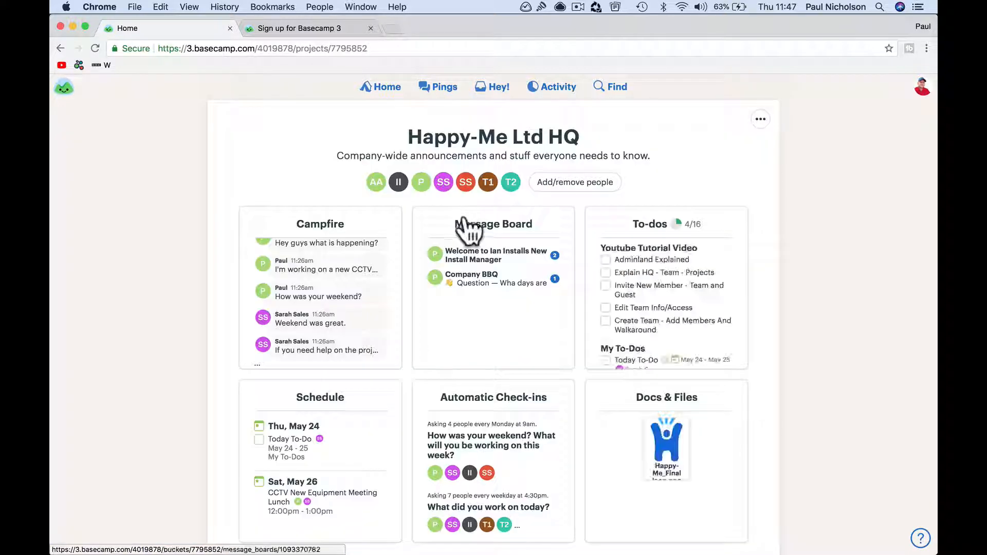
left_click(483, 232)
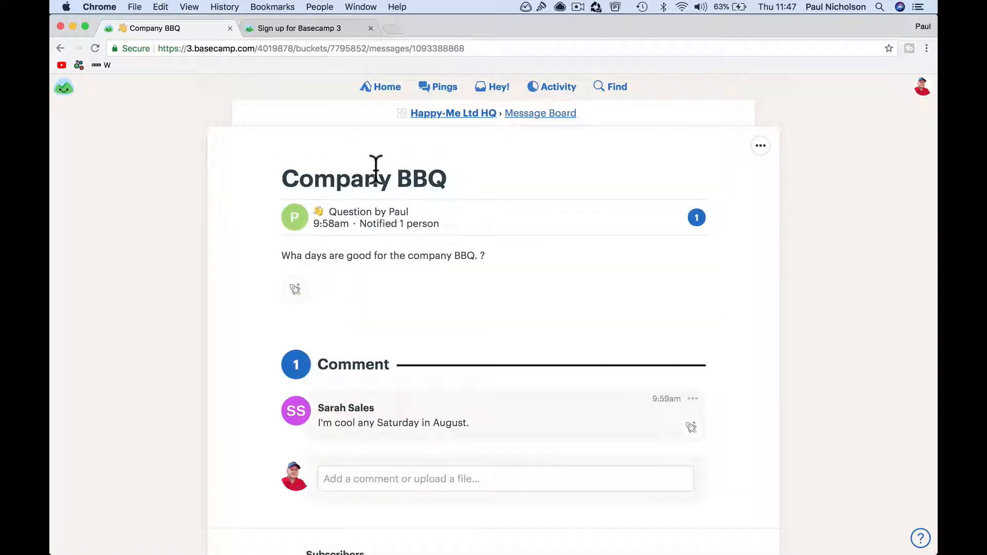
left_click(761, 146)
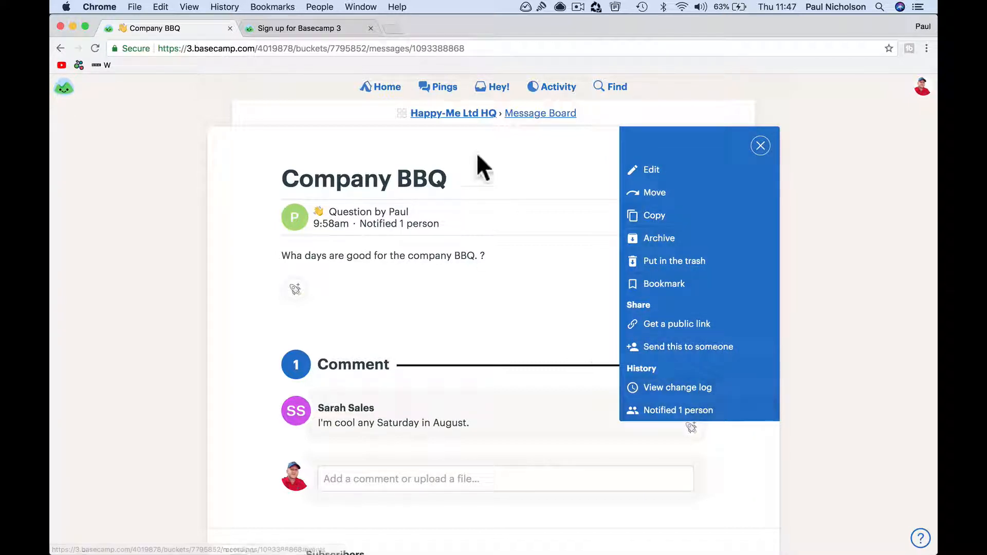
left_click(458, 114)
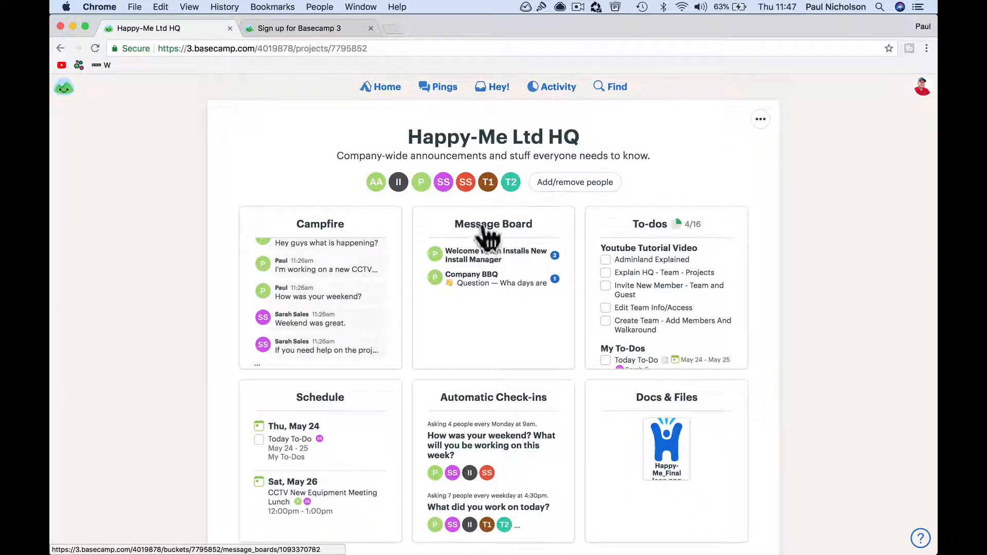
left_click(484, 229)
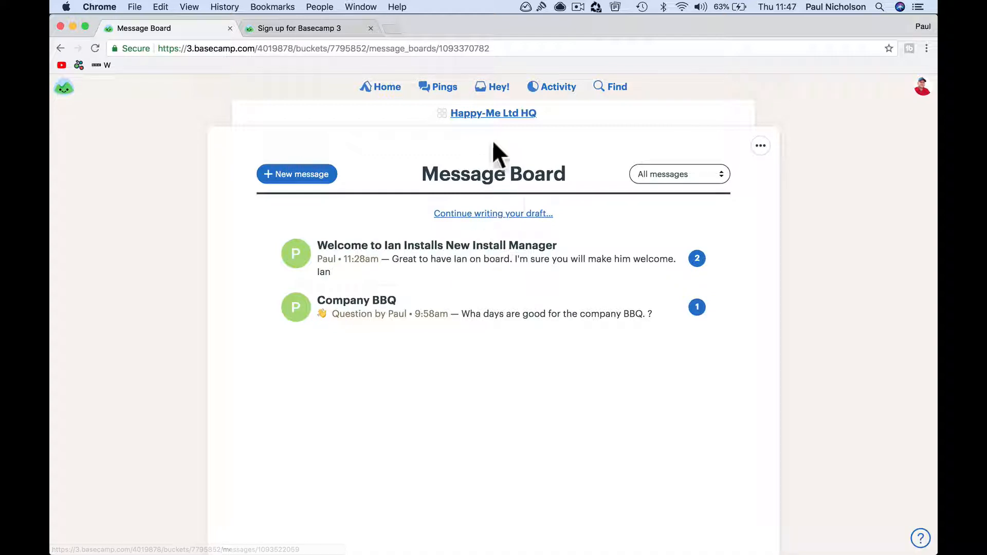
left_click(294, 175)
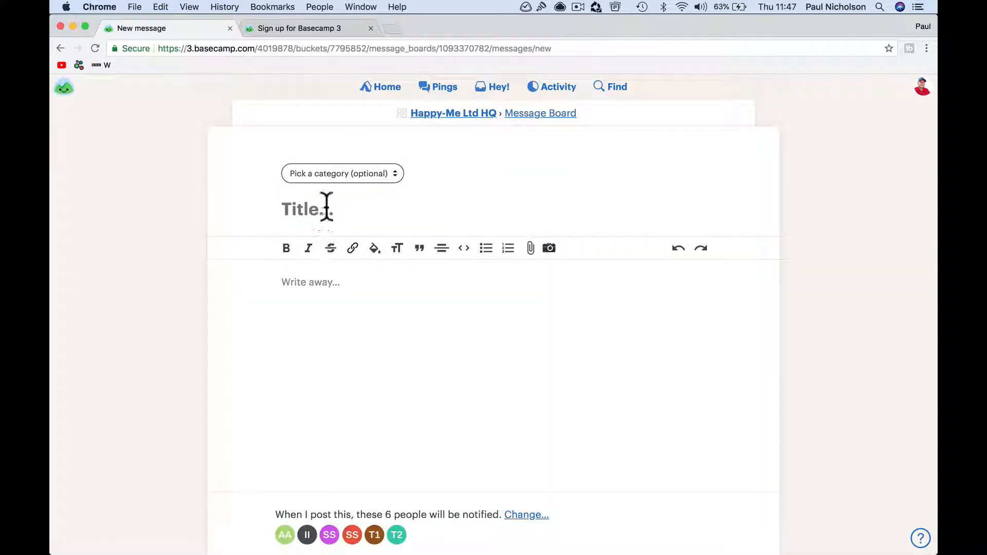
Step: Add the message category 'Happy-Me Philosophy' with a 🙌 emoji to Happy-Me Ltd HQ
left_click(383, 177)
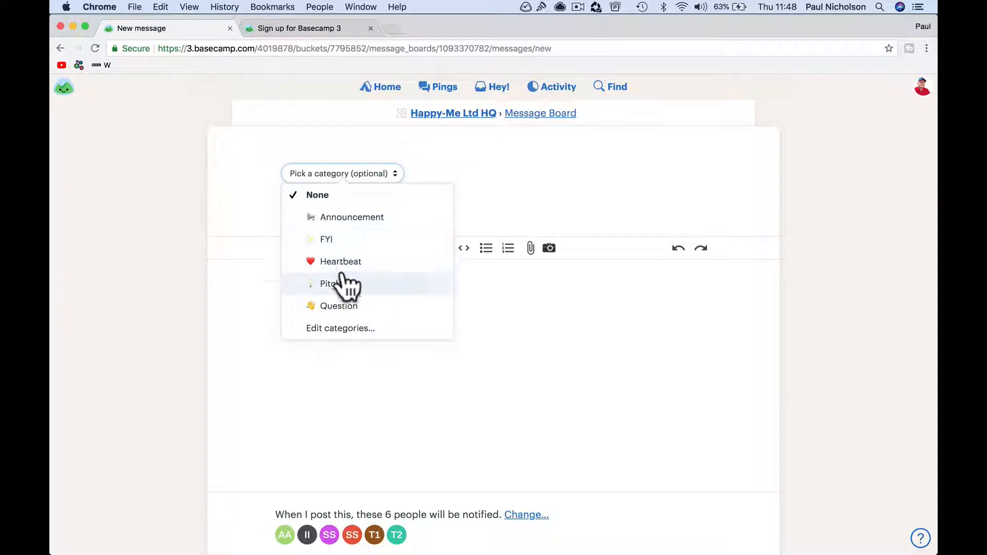
left_click(340, 329)
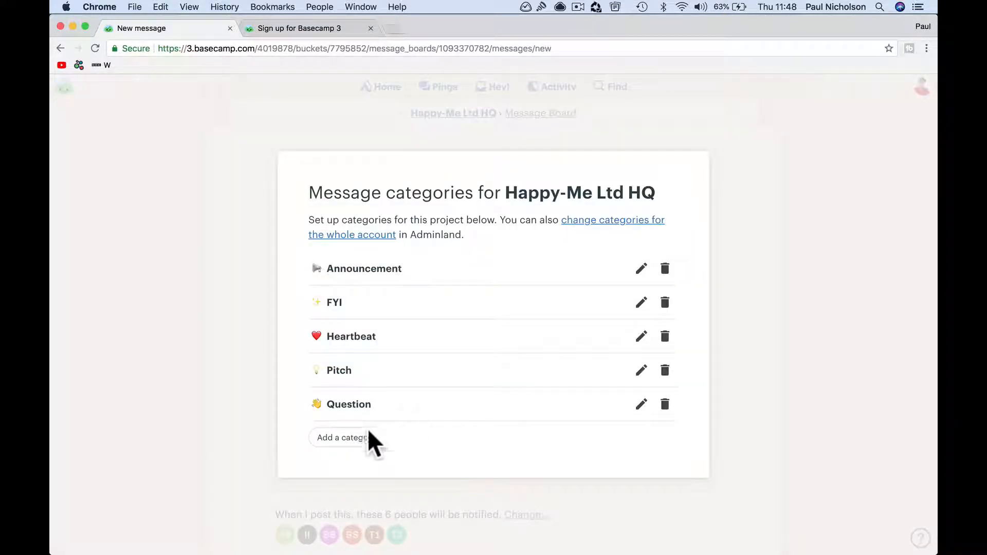
left_click(342, 437)
left_click(362, 330)
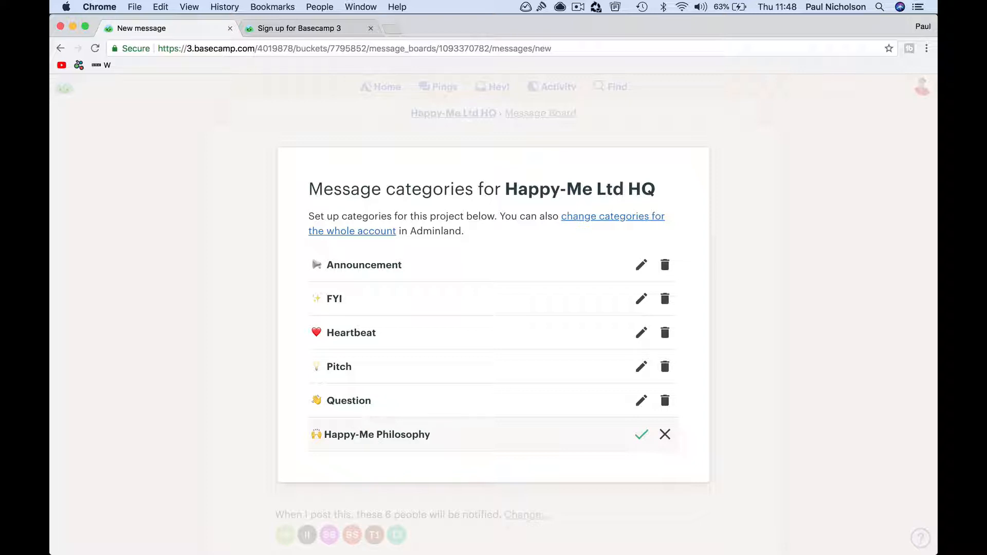
left_click(641, 434)
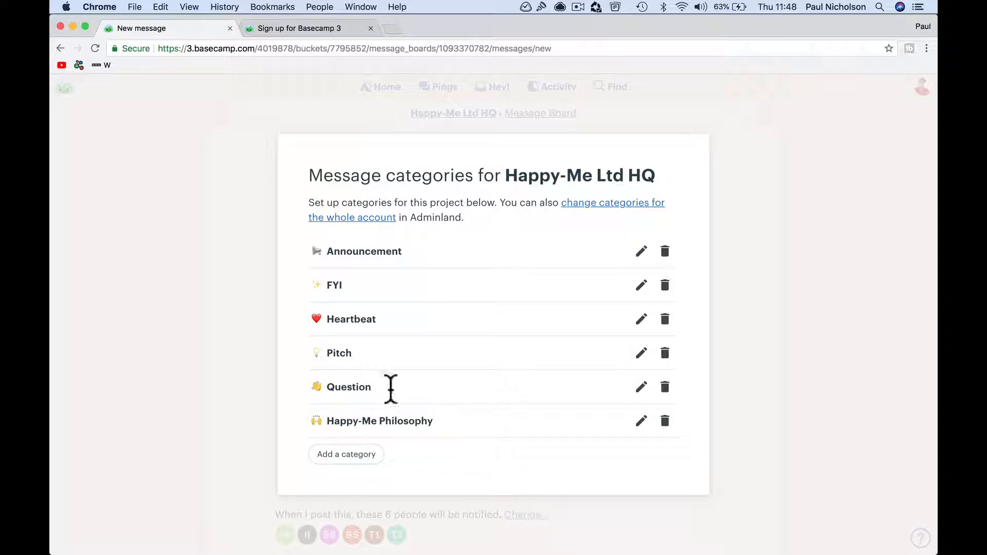
left_click(435, 110)
Step: Test it by tagging a new HQ message as Happy-Me Philosophy, then return Home
left_click(399, 89)
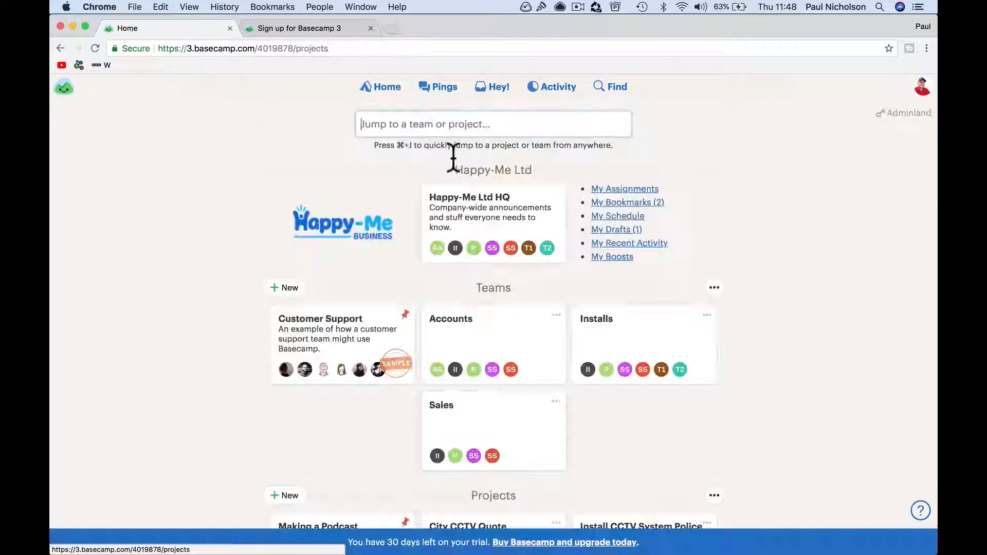
left_click(489, 206)
left_click(496, 242)
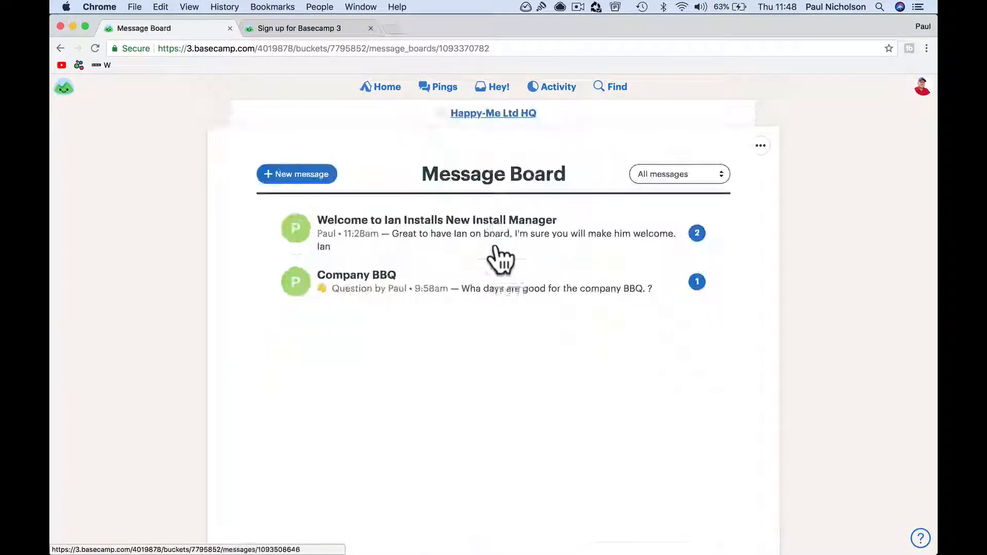
left_click(289, 177)
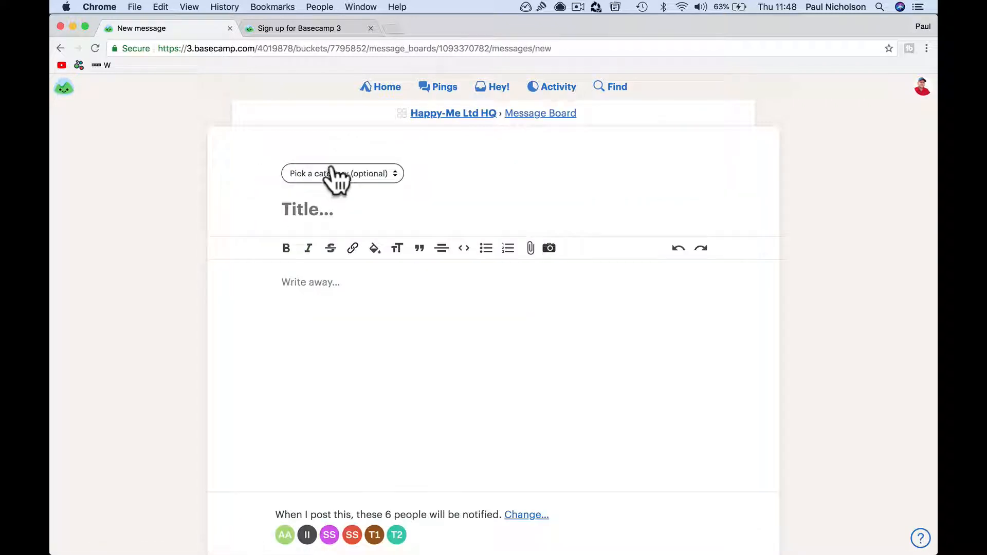
left_click(335, 174)
left_click(364, 262)
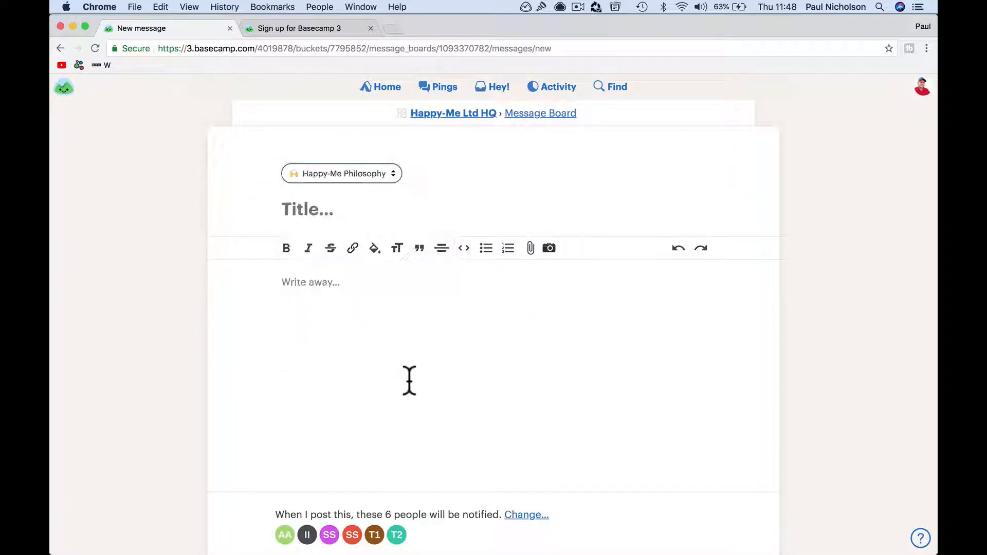
left_click(366, 89)
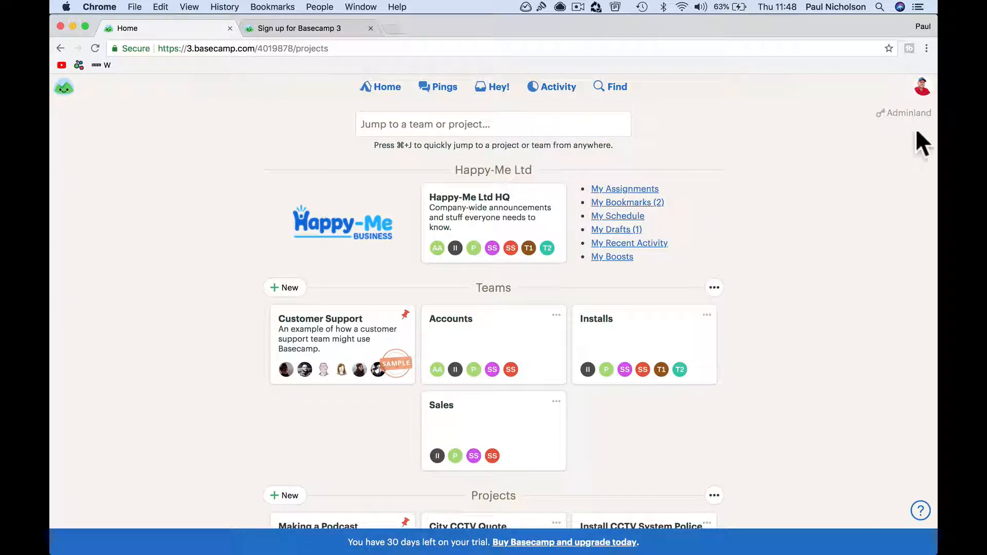
Step: View Adminland's 'Access any project or team' option, then go Home and switch to the Basecamp 3 desktop app
left_click(903, 113)
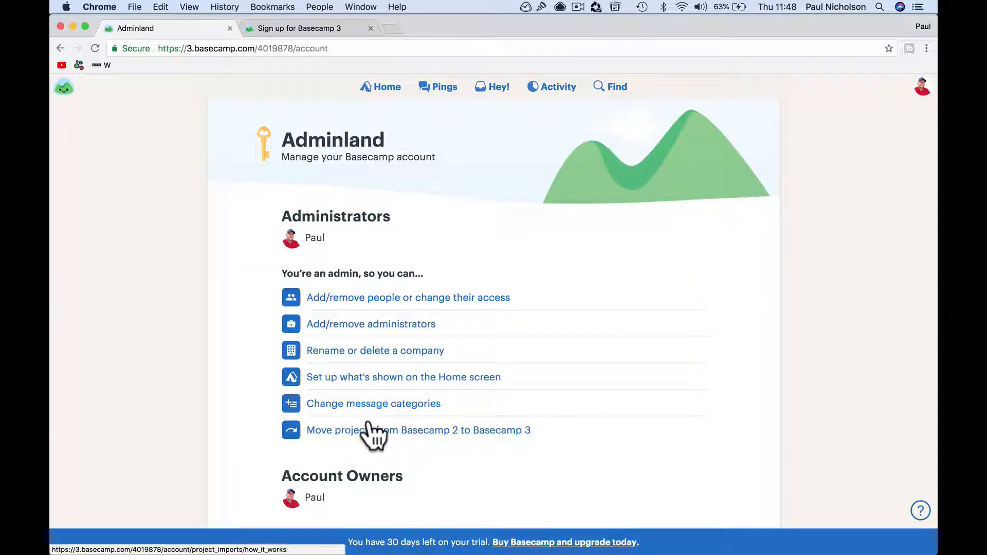
scroll(456, 456, "down", 5)
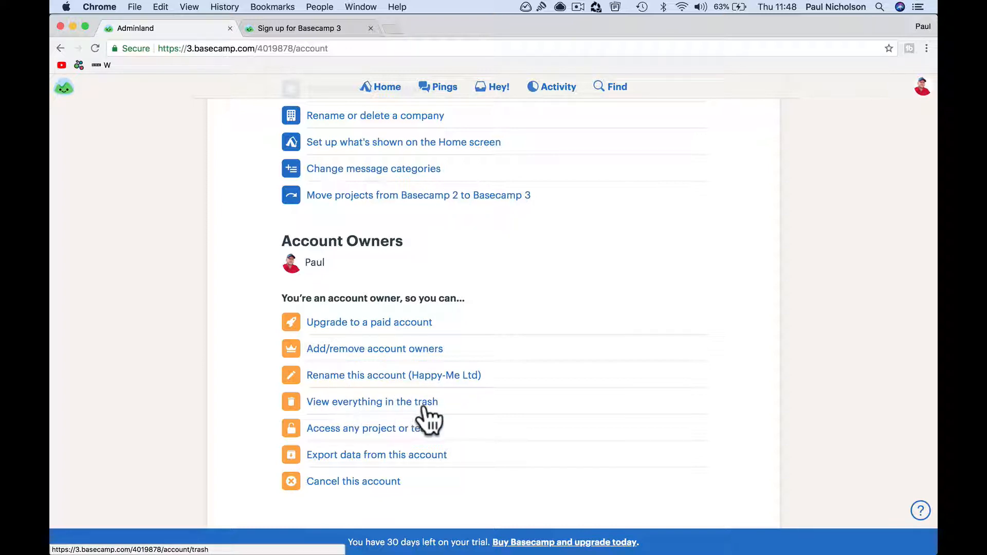
left_click(400, 431)
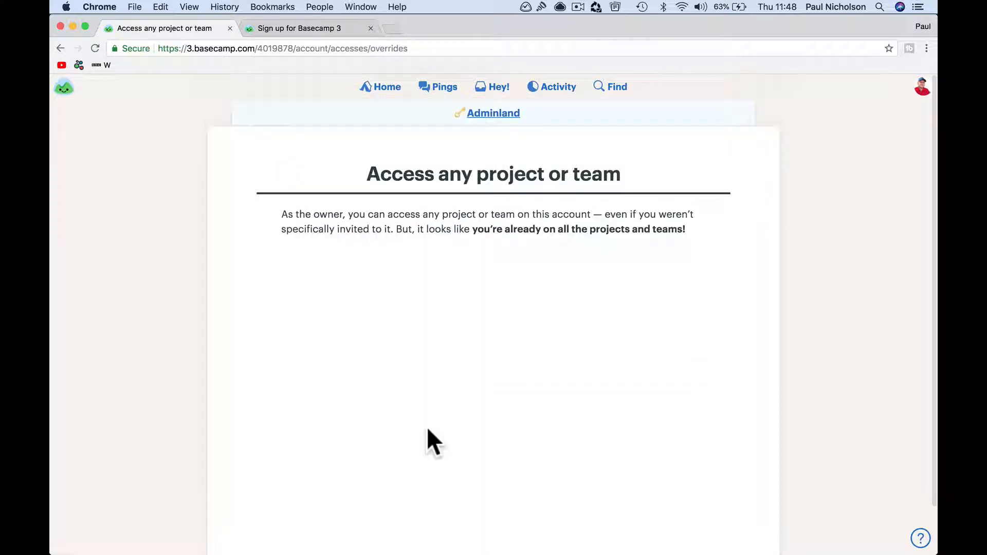
left_click(61, 49)
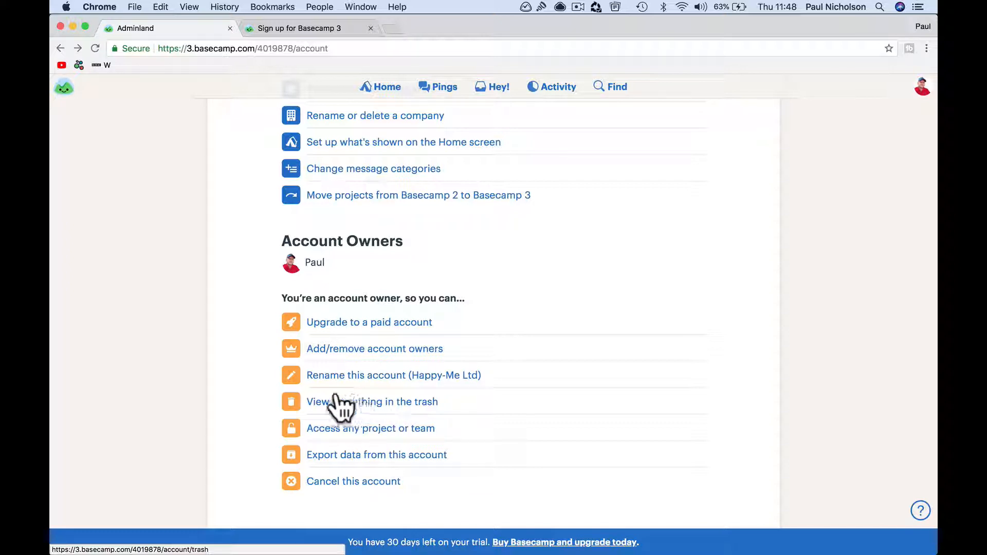
scroll(399, 298, "up", 5)
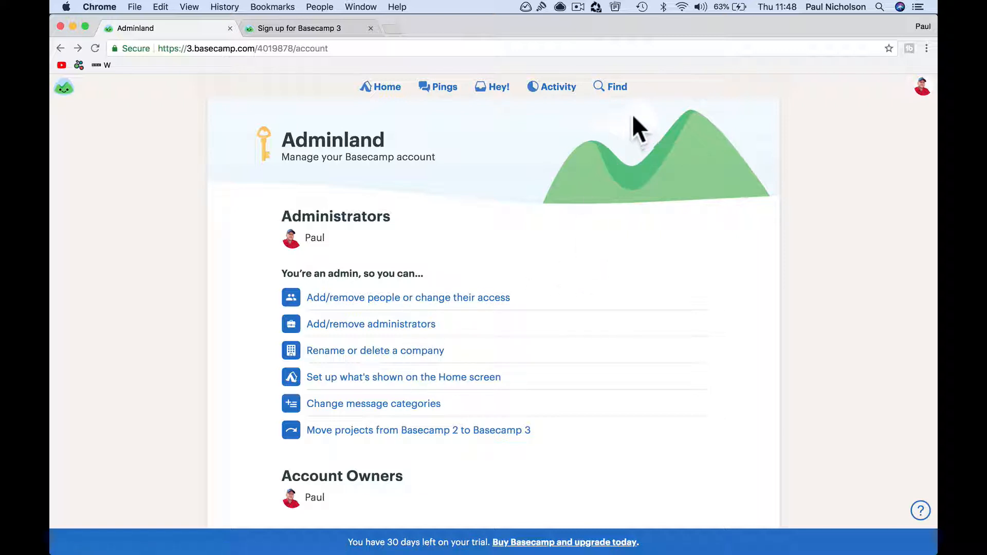
left_click(378, 88)
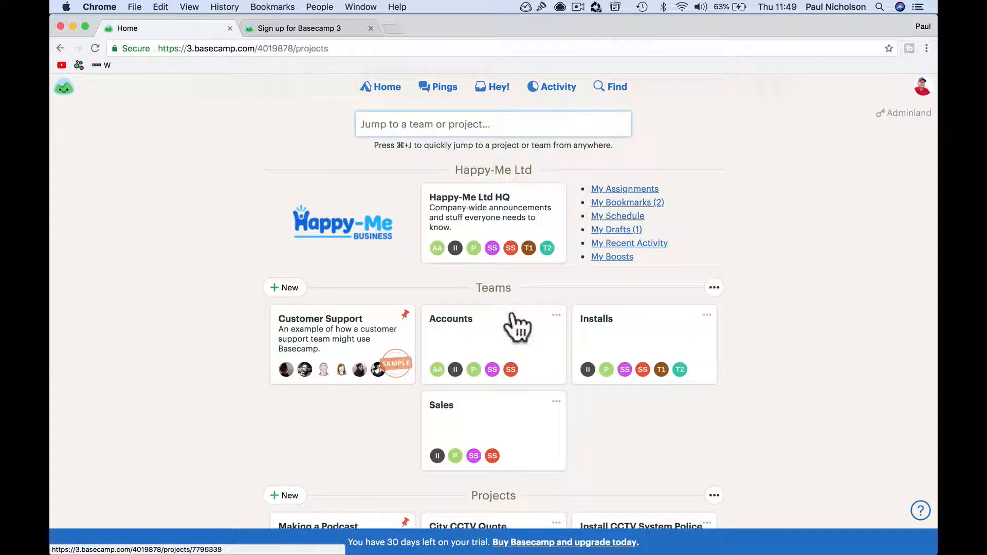
left_click(619, 544)
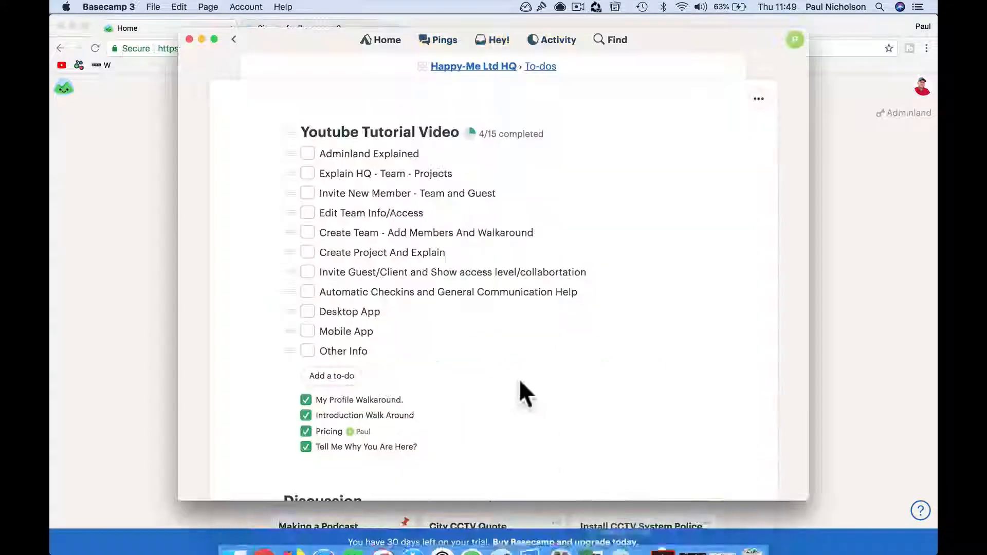